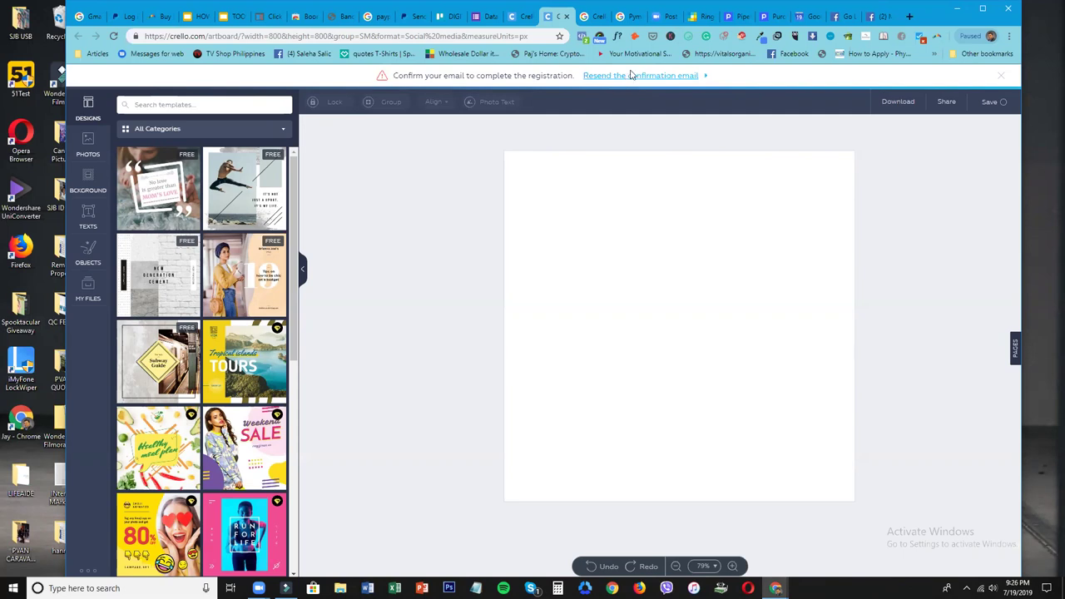
Apply the free "No love is greater than MOM'S LOVE" quote template to the blank design and select its pink text.
left_click(137, 184)
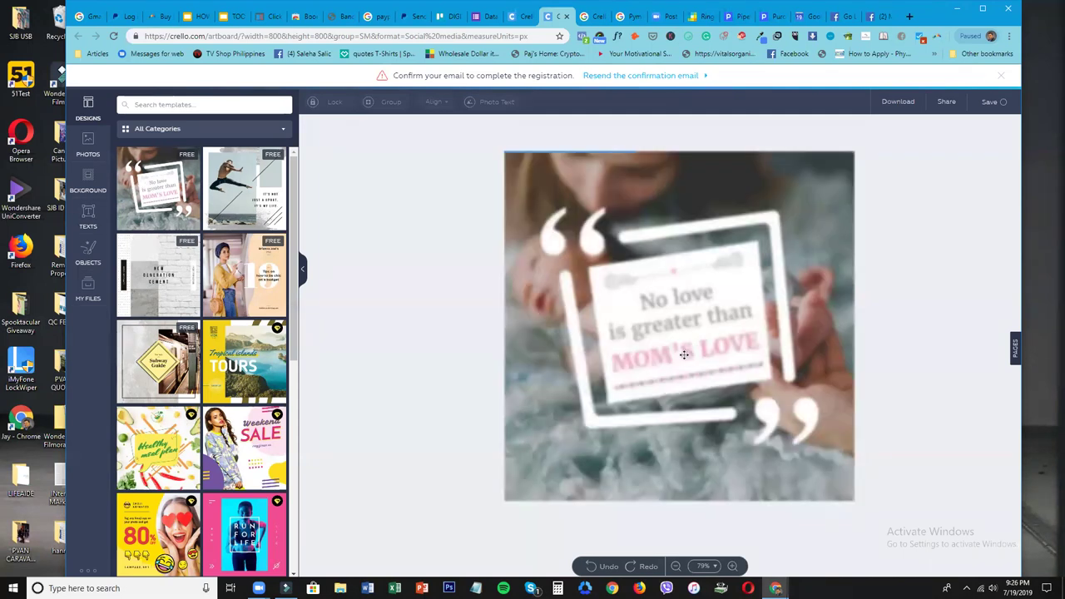
left_click(684, 355)
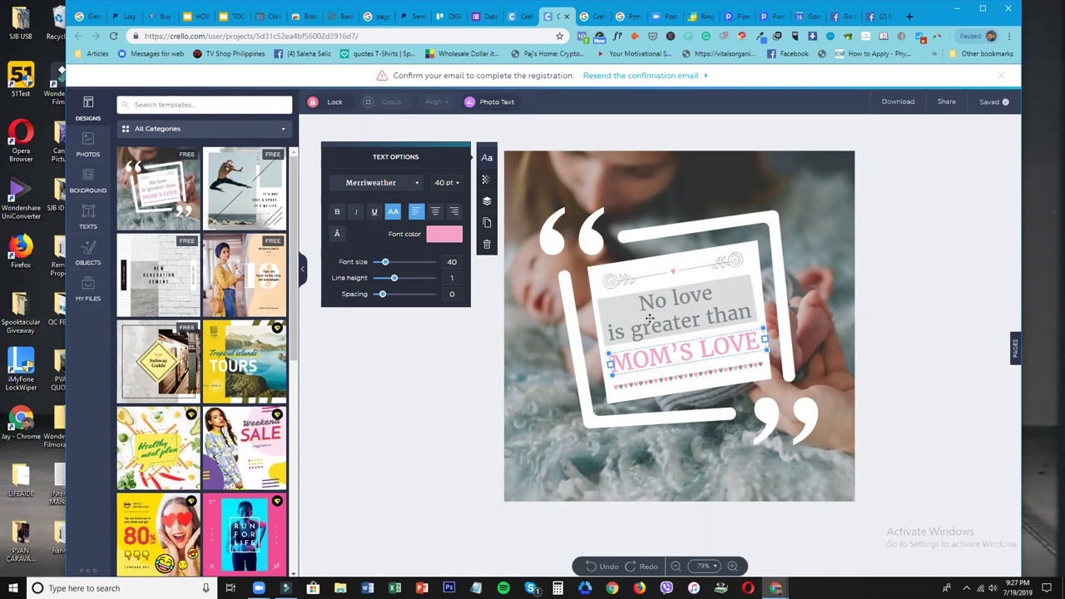
Format the "No love is greater than" text as bold, underlined, all capitals and right-aligned.
left_click(667, 315)
left_click(337, 213)
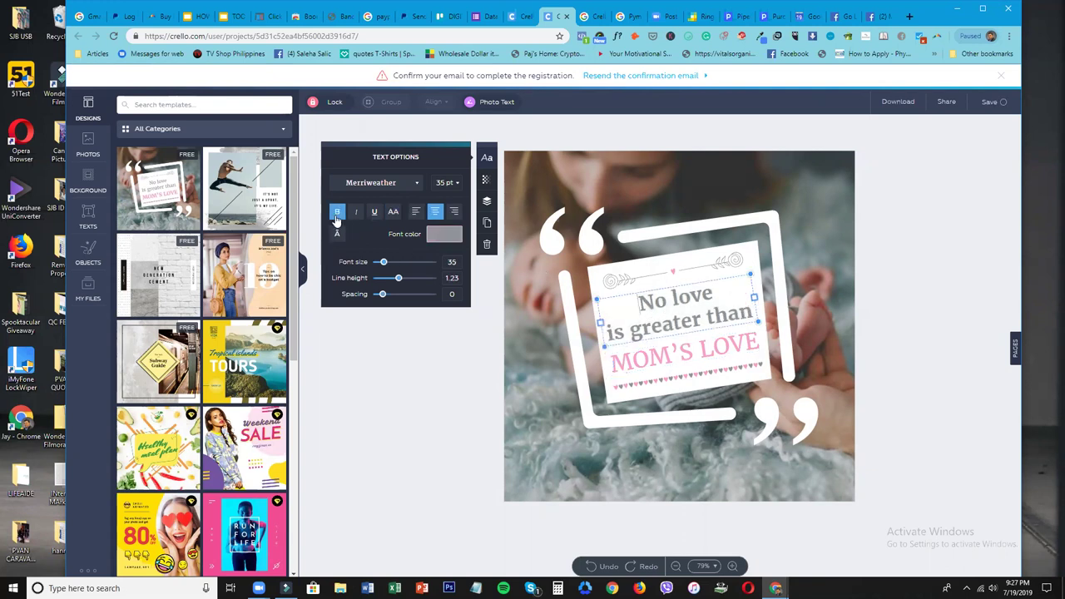
left_click(375, 213)
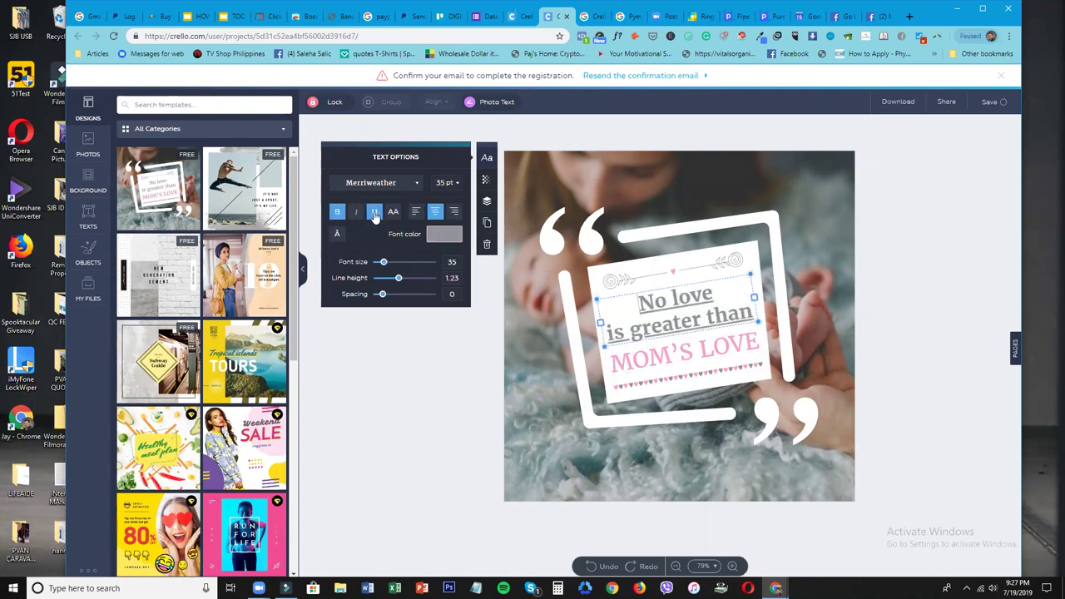
left_click(393, 212)
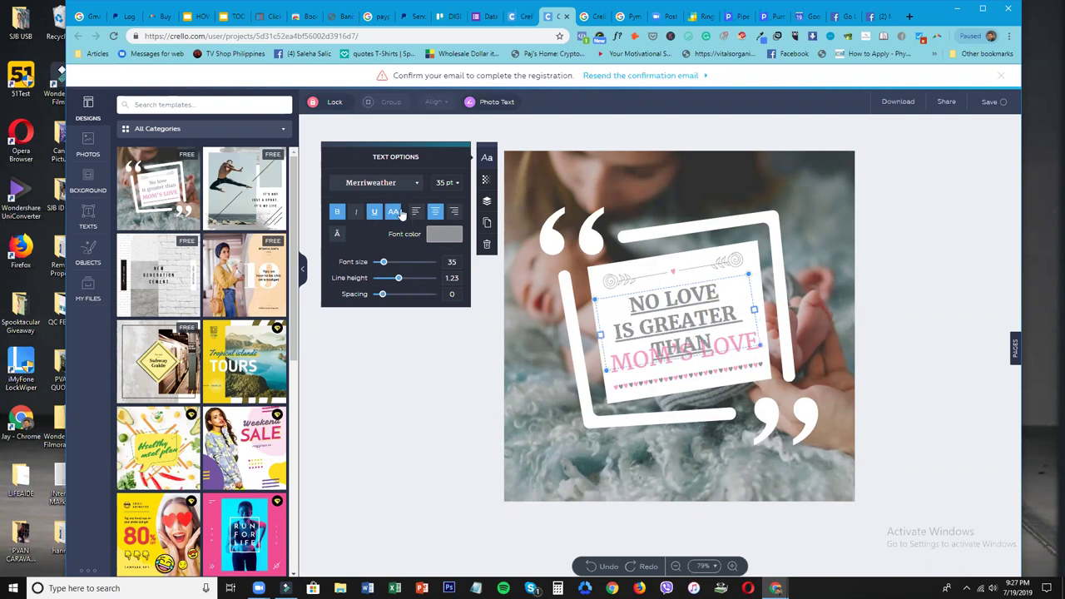
left_click(416, 213)
left_click(434, 212)
left_click(454, 211)
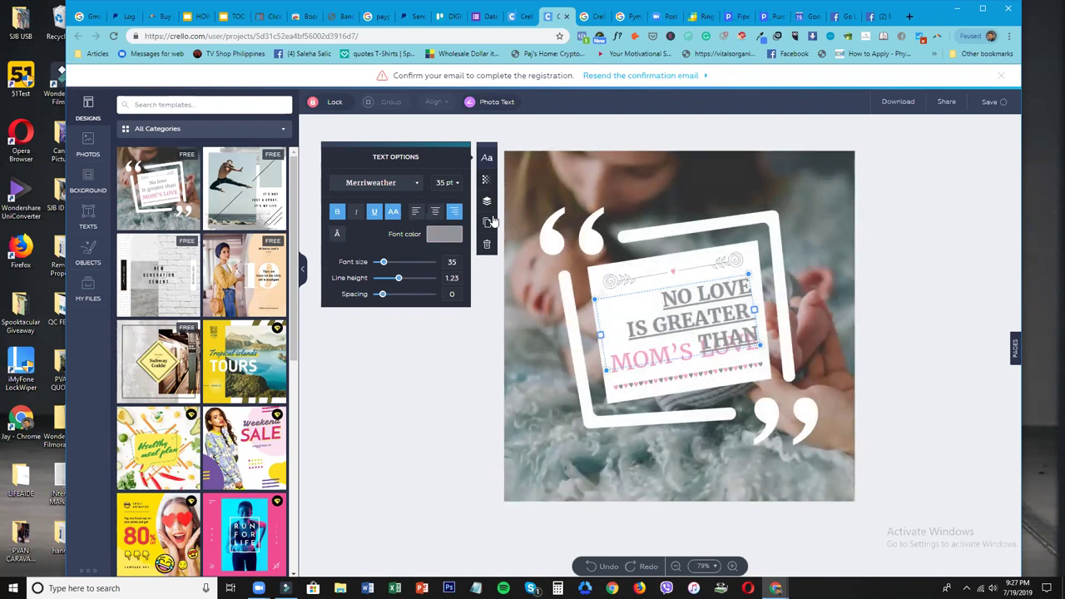
Change the font colour of the "No love is greater than" text to the preset yellow.
left_click(443, 236)
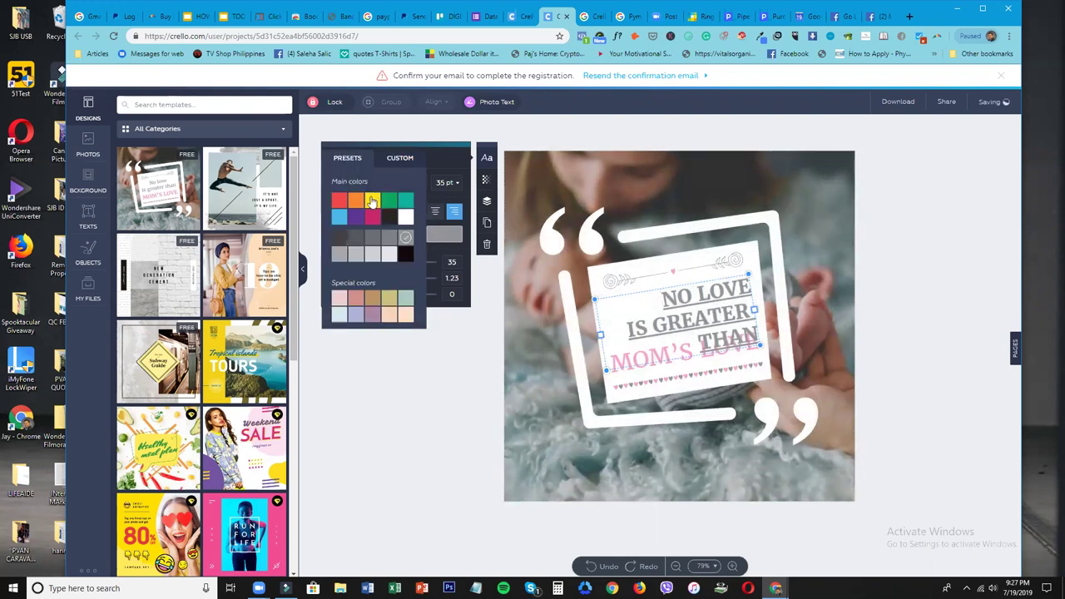
left_click(372, 201)
left_click(541, 428)
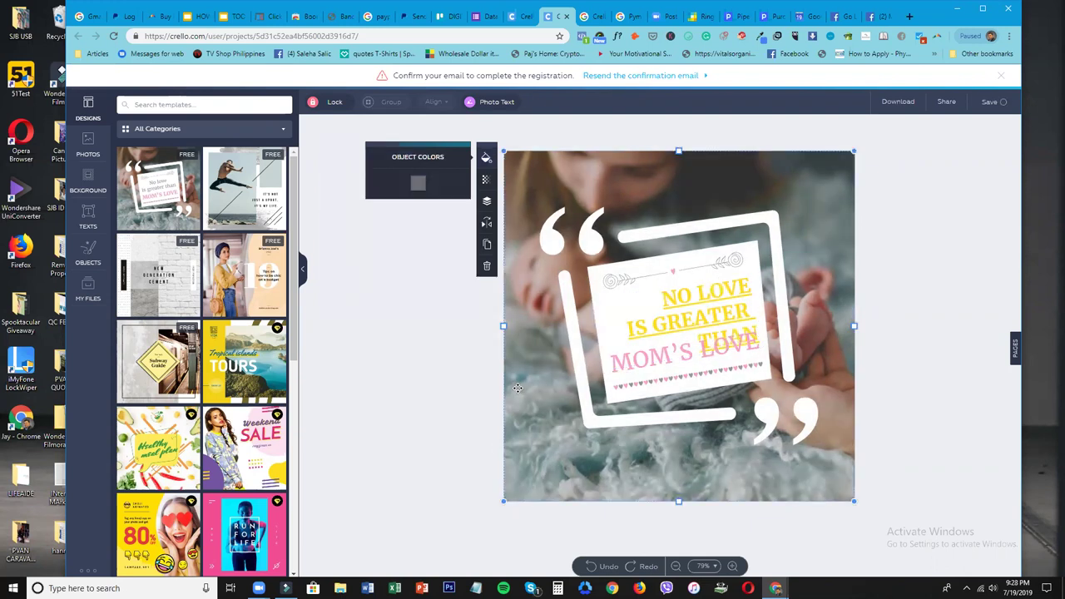
Delete the letter "N" from the yellow quote text and move the text slightly up within the white frame.
left_click(716, 306)
left_click(716, 306)
key("BackSpace")
left_click_drag(737, 313, 721, 311)
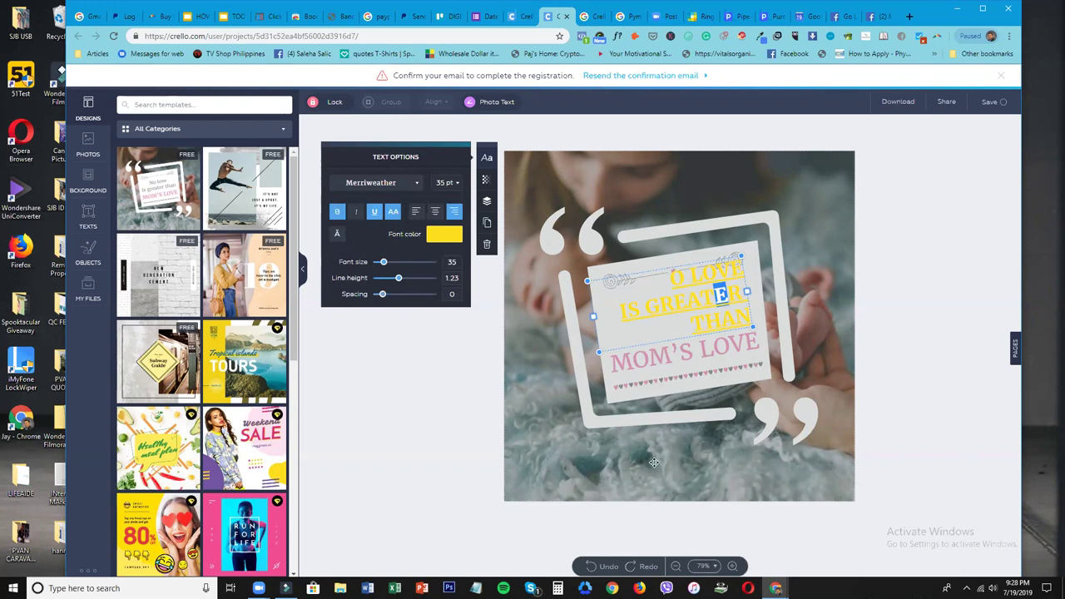
left_click(335, 102)
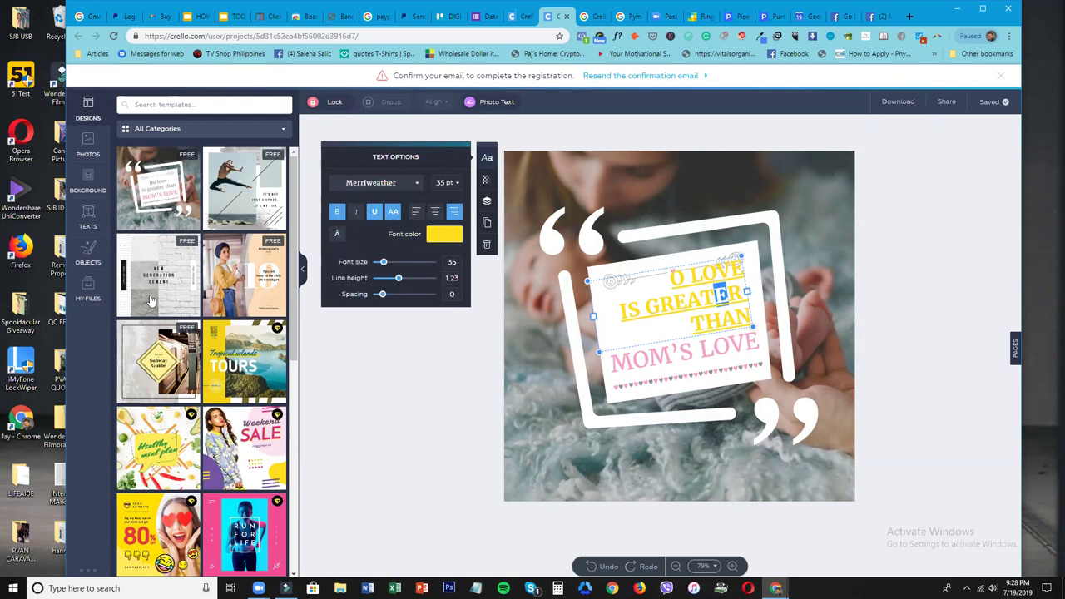
left_click(195, 129)
Go to the Crello home page and examine the project formats offered for Facebook, Instagram, Twitter, other social media and online marketing.
left_click(514, 23)
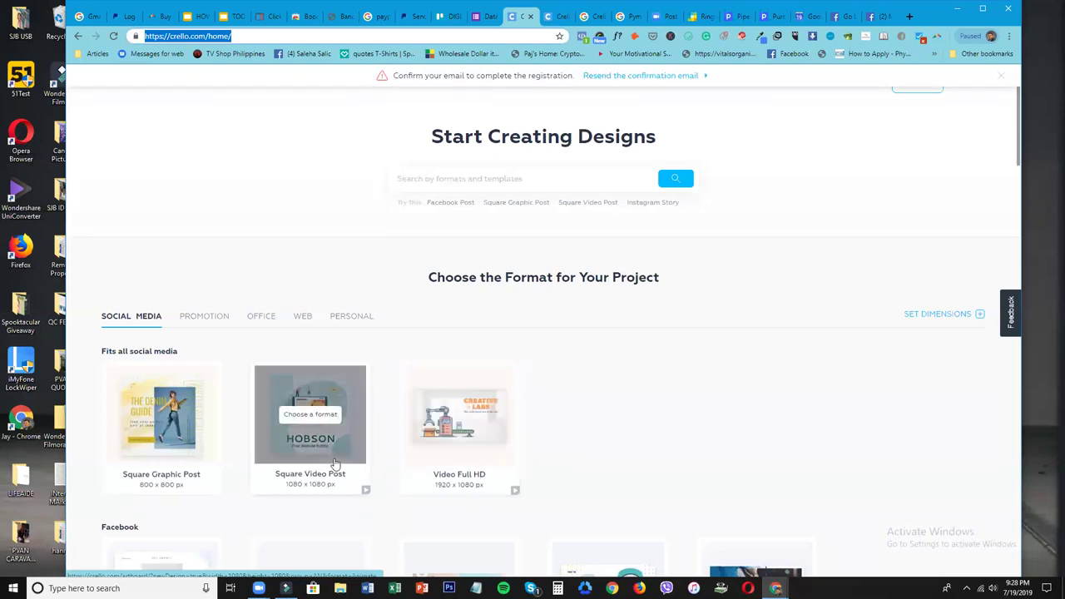
scroll(333, 462, "down", 1)
scroll(334, 464, "down", 1)
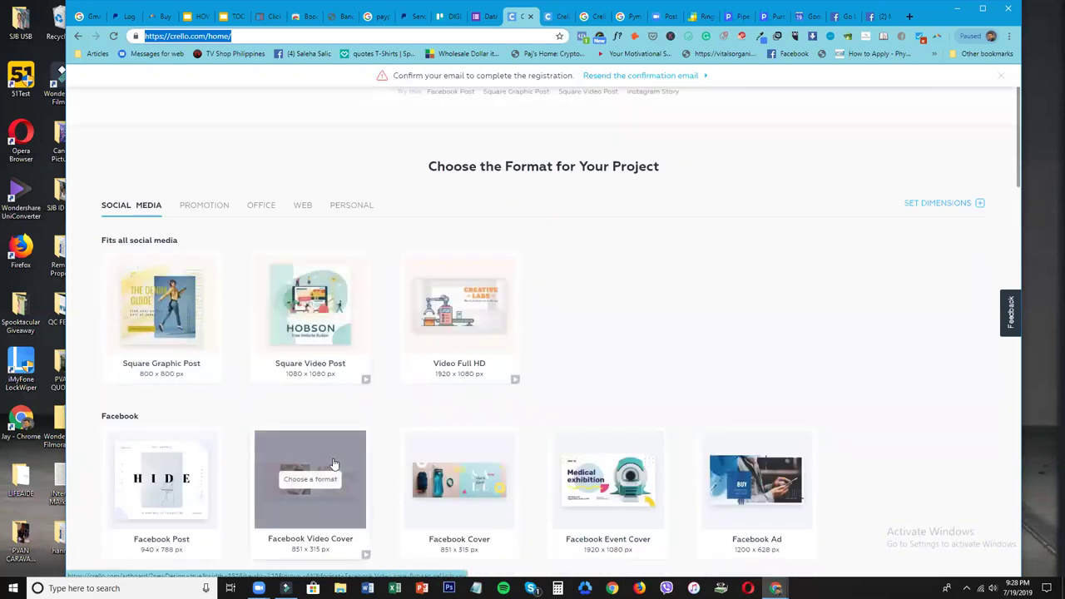
scroll(333, 464, "down", 2)
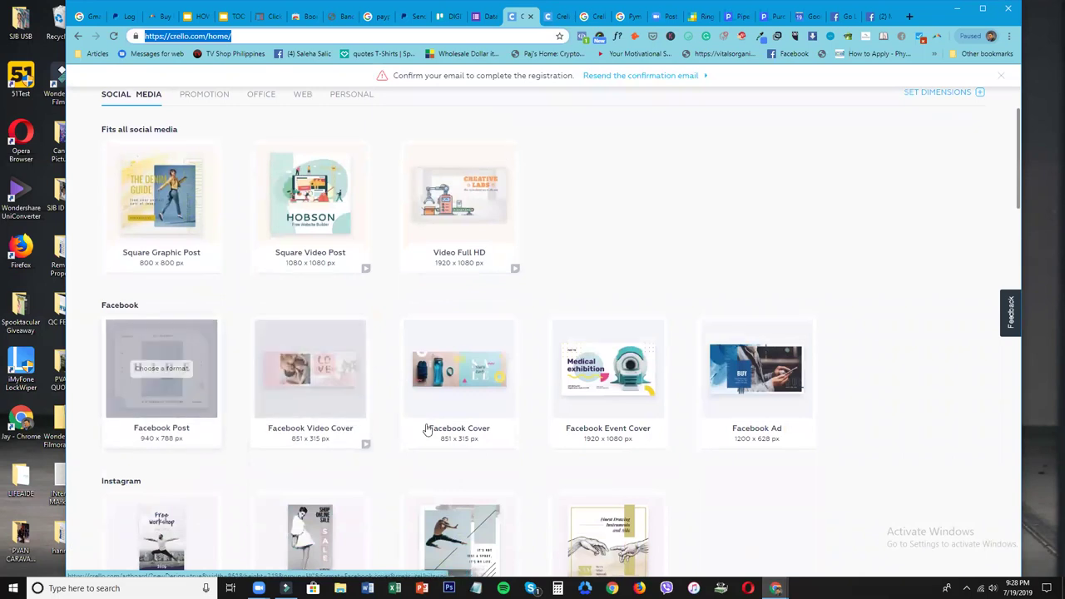
scroll(430, 444, "down", 2)
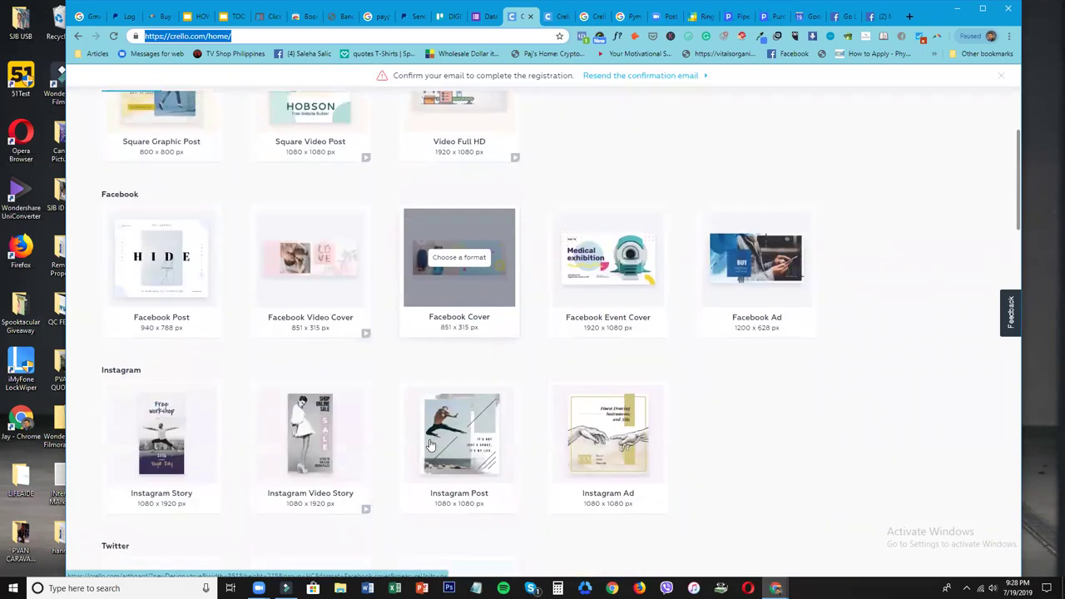
scroll(430, 443, "down", 2)
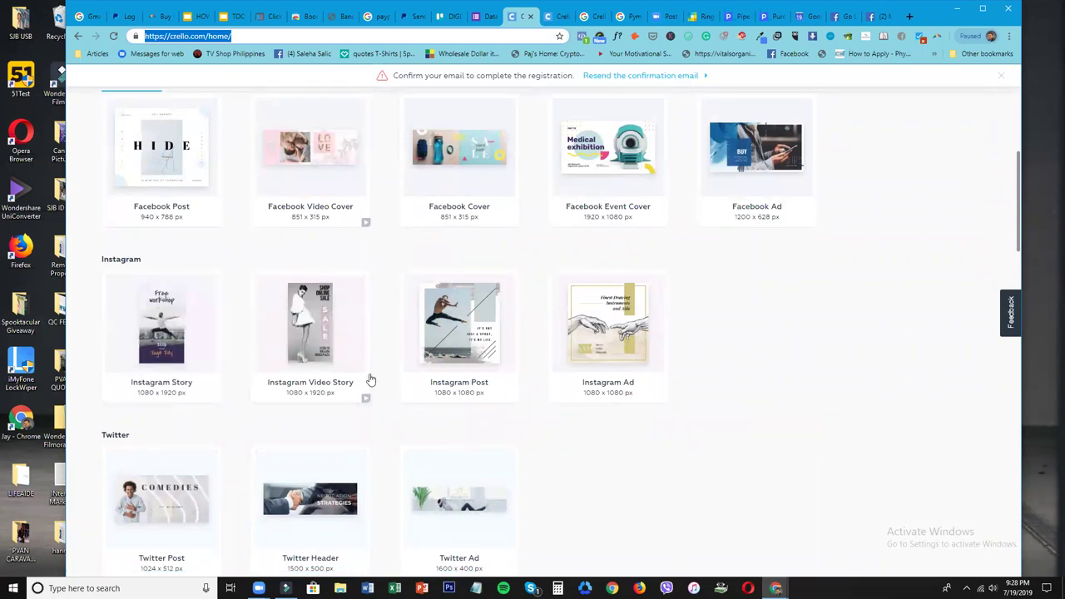
scroll(583, 432, "down", 3)
scroll(582, 432, "down", 3)
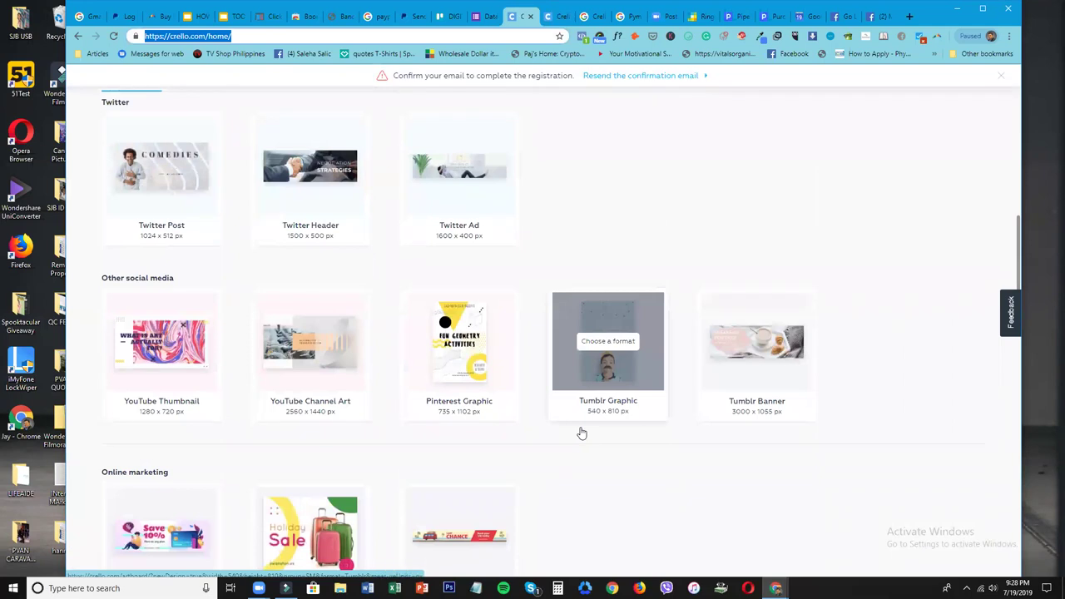
scroll(581, 433, "down", 1)
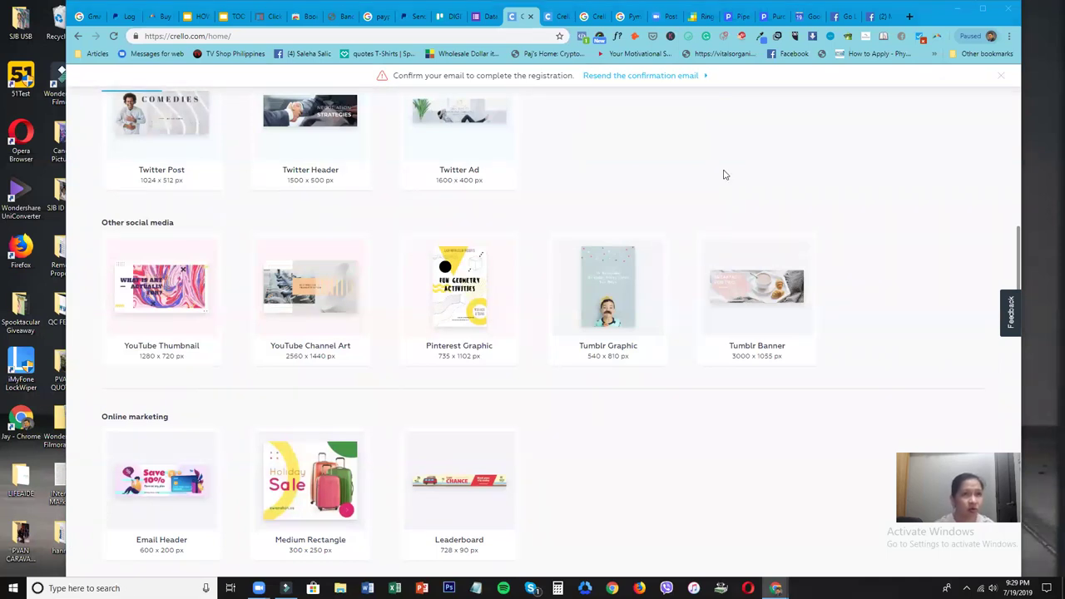
Return to the quote design's browser page and load the Canva website there in its place.
left_click(556, 16)
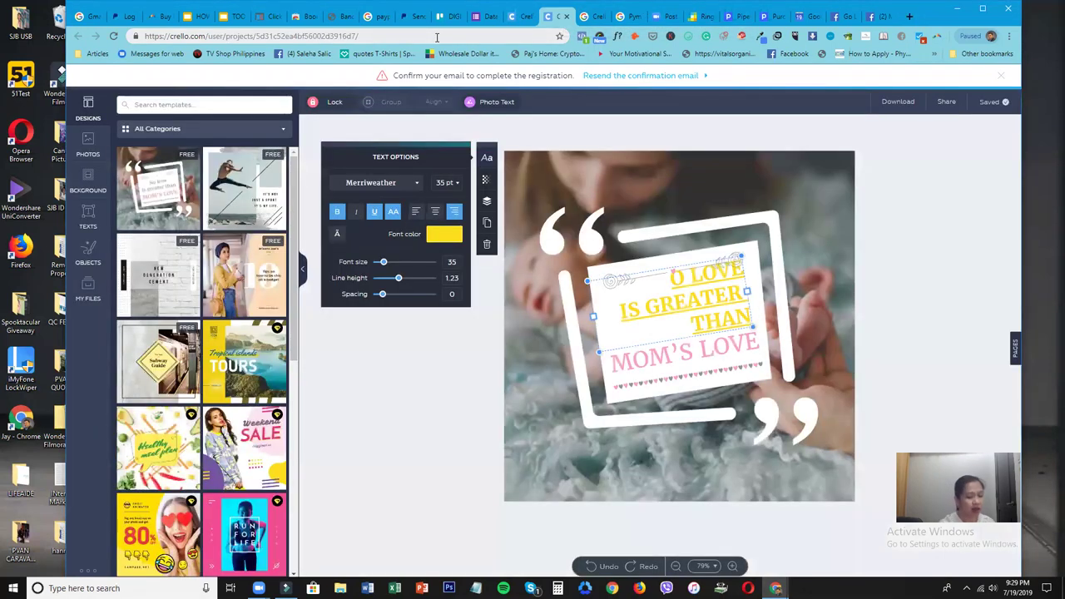
left_click(436, 36)
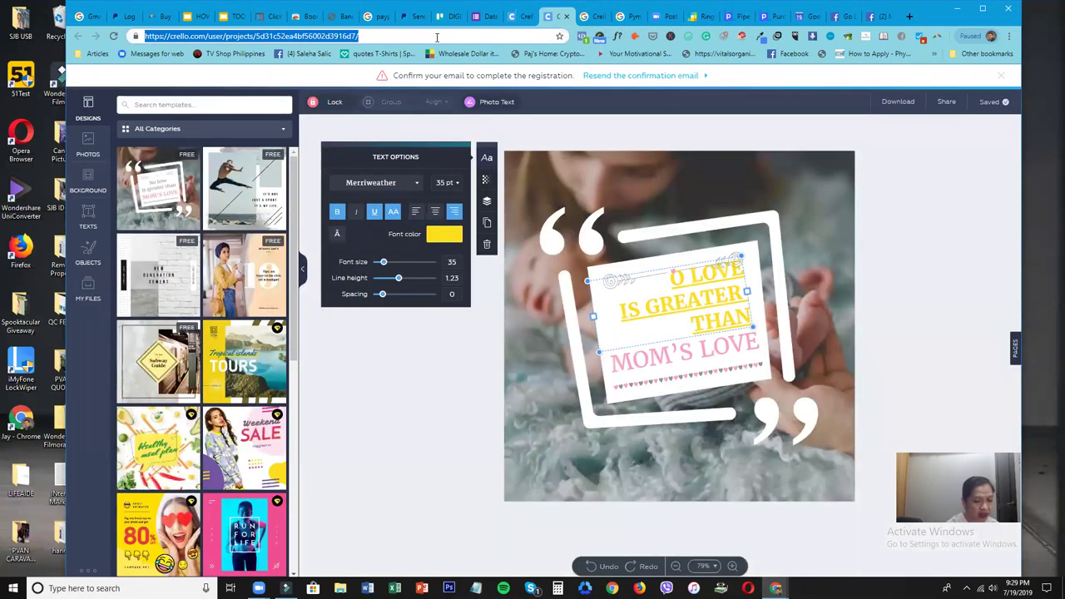
type("canva")
key("Return")
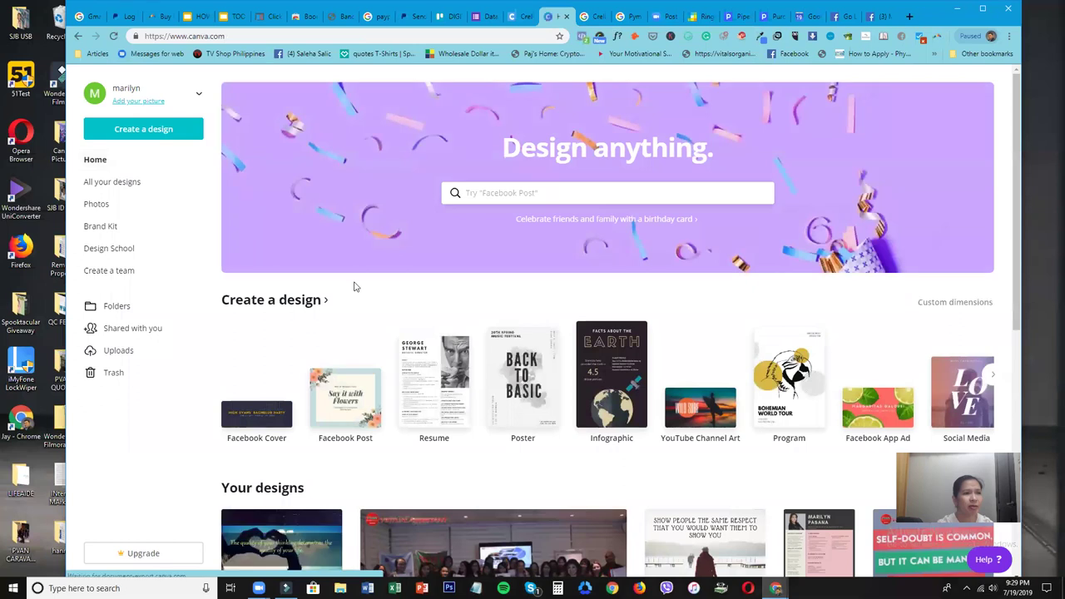
Create a new Instagram Post design in Canva and apply the "Seafood Grill" food template to it.
scroll(354, 285, "down", 4)
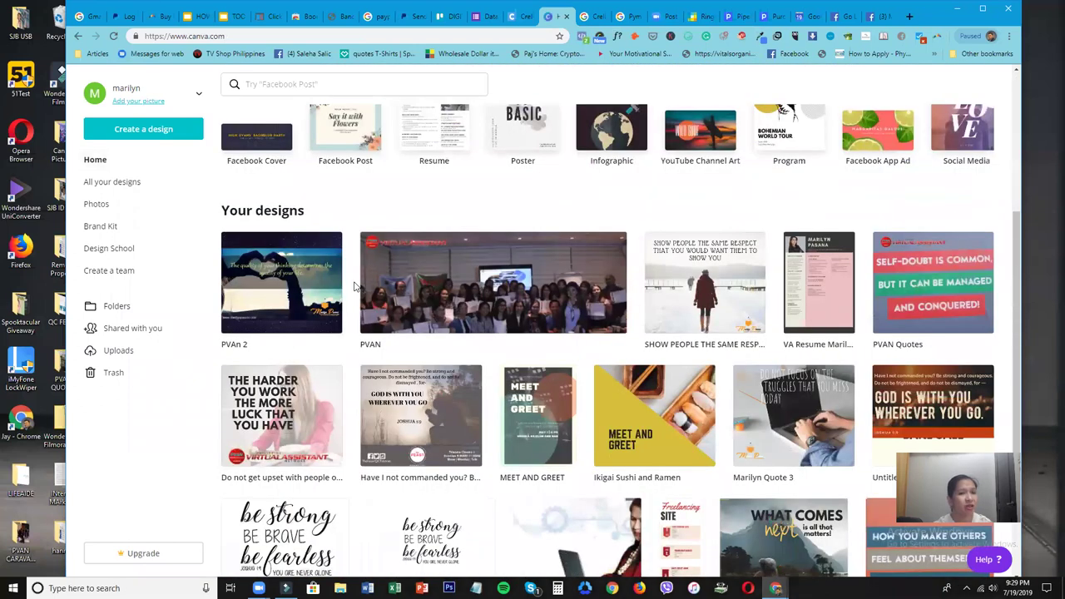
scroll(355, 285, "down", 3)
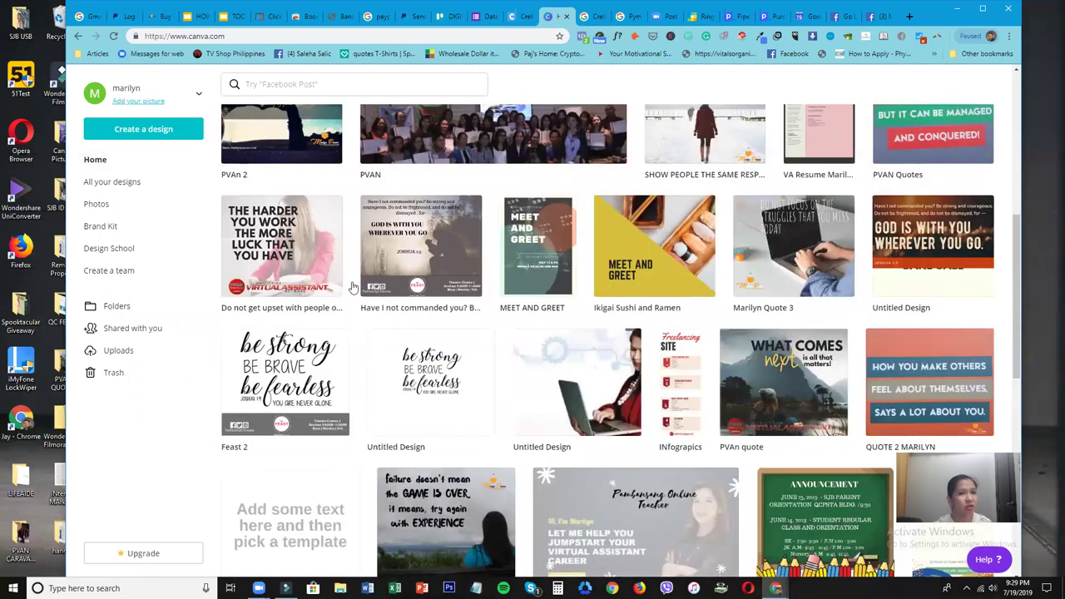
scroll(444, 246, "down", 2)
scroll(492, 275, "down", 1)
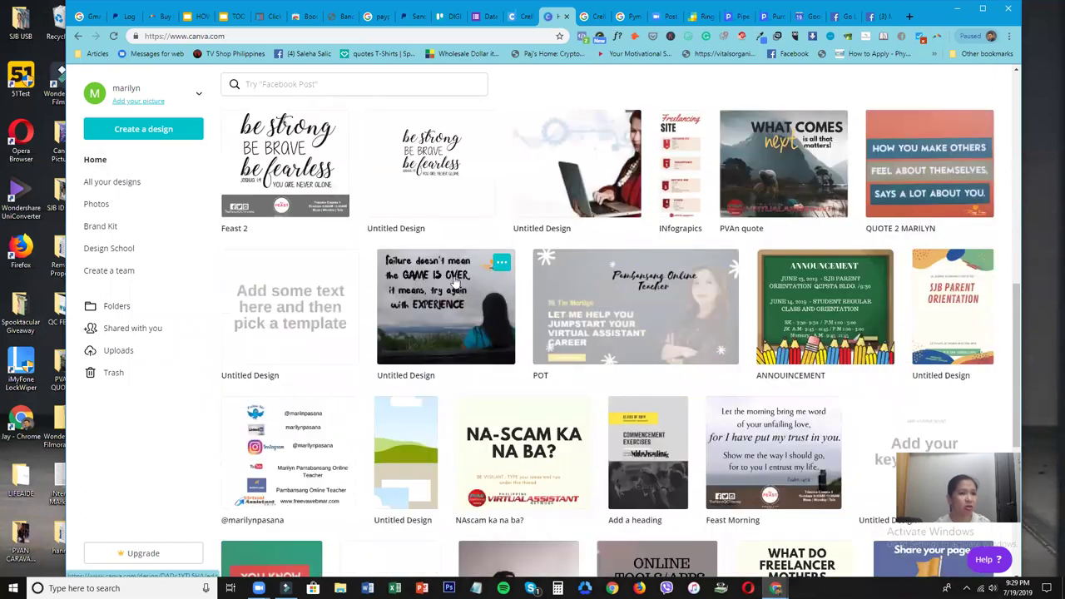
left_click(130, 125)
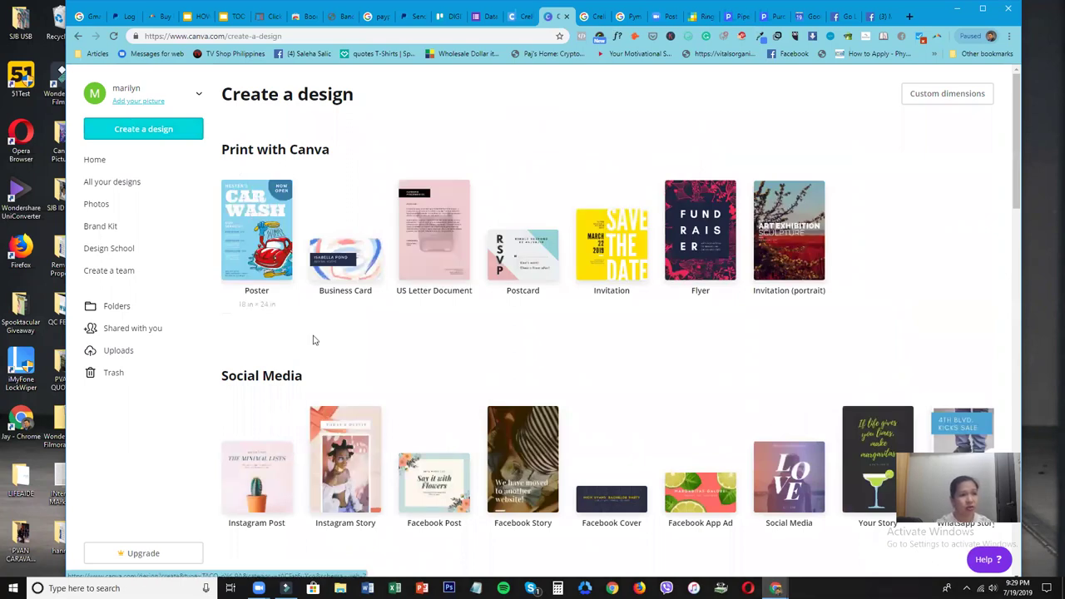
scroll(241, 385, "down", 2)
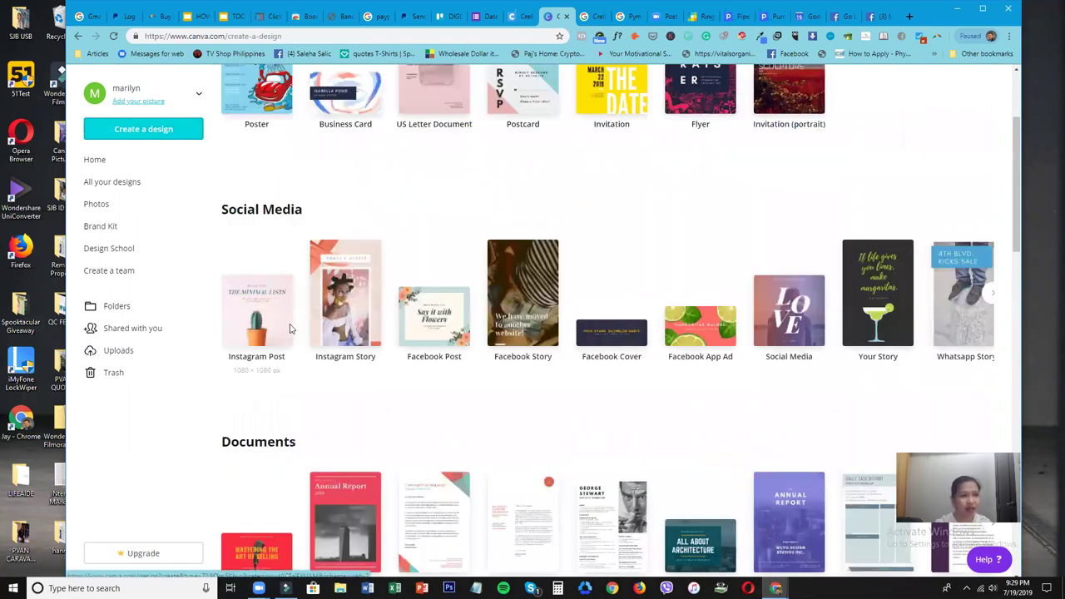
left_click(261, 344)
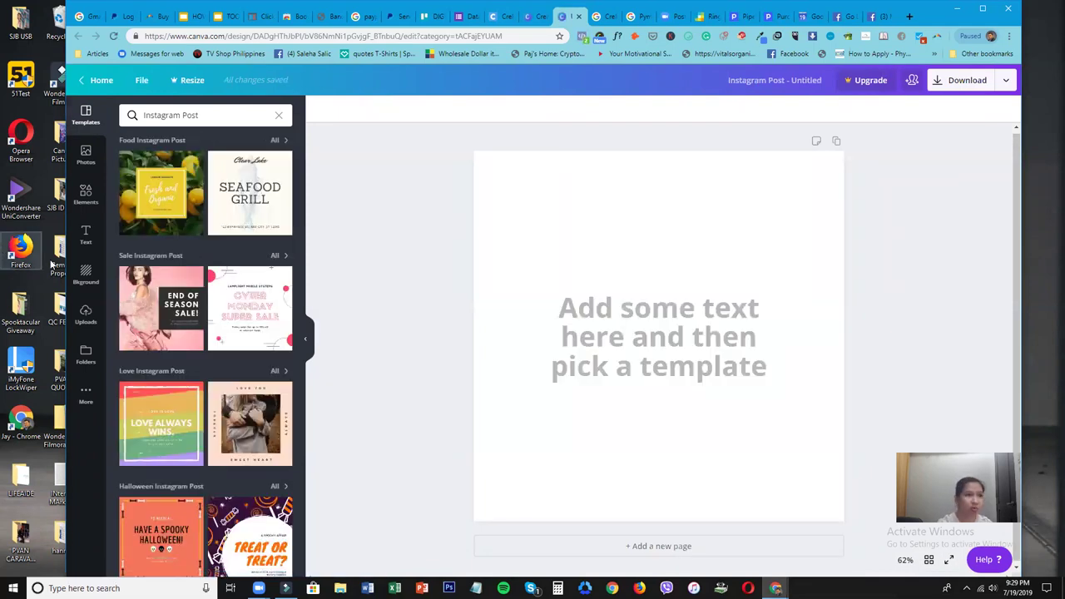
left_click(263, 217)
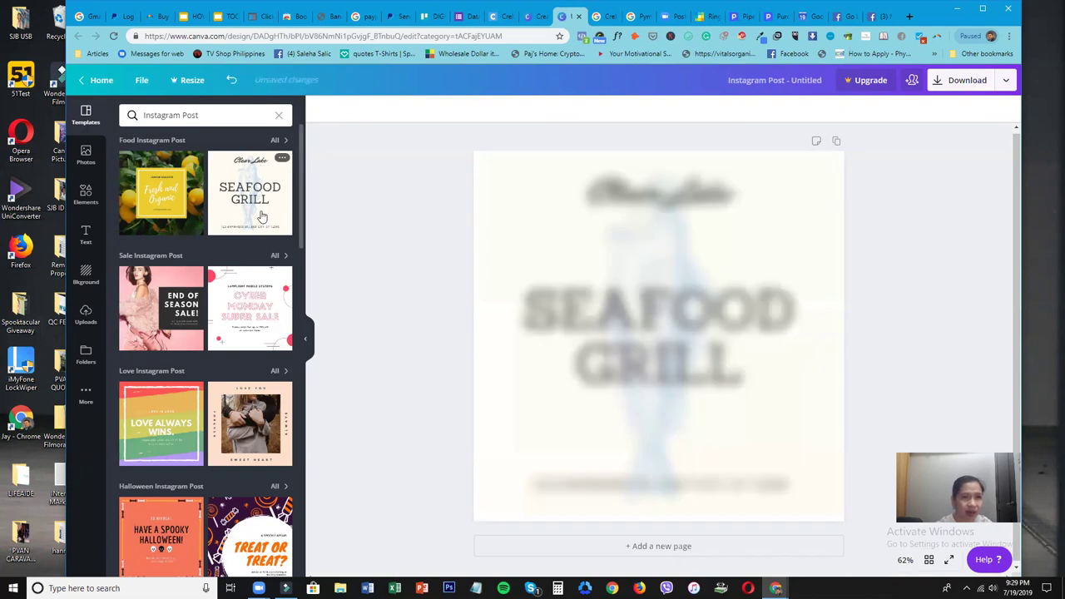
Add the trending photo of two people in denim jackets and enlarge it to 1,624 × 1,080 to cover the page.
left_click(85, 154)
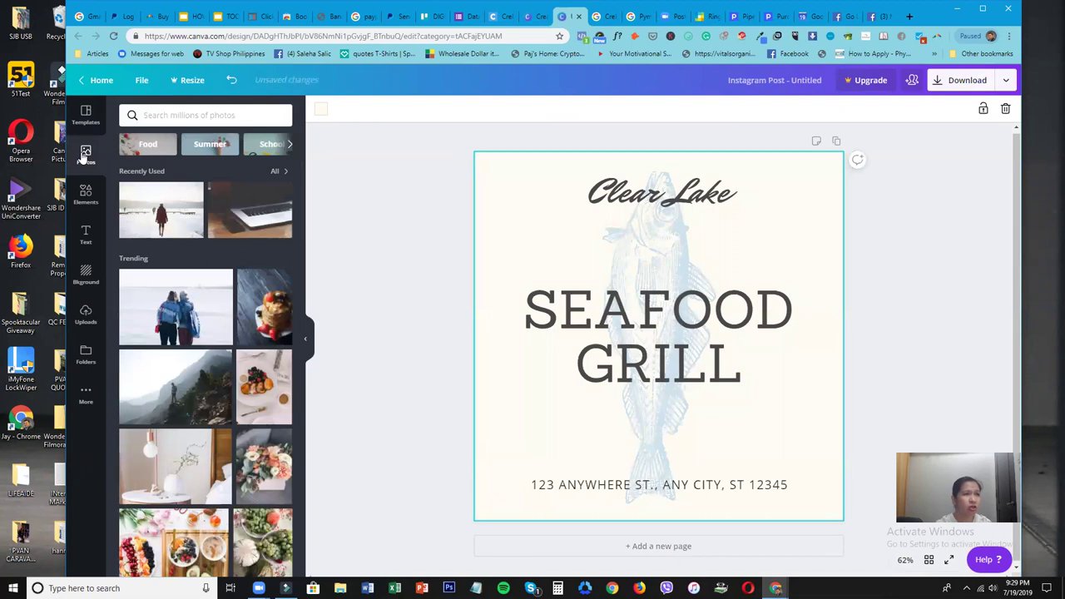
left_click(183, 317)
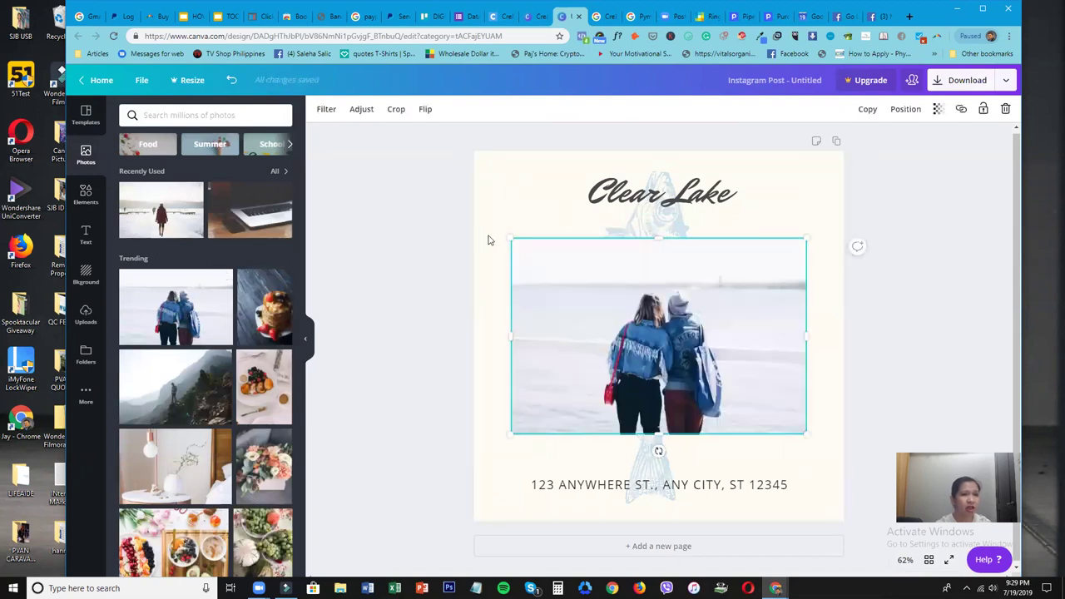
left_click_drag(490, 161, 381, 152)
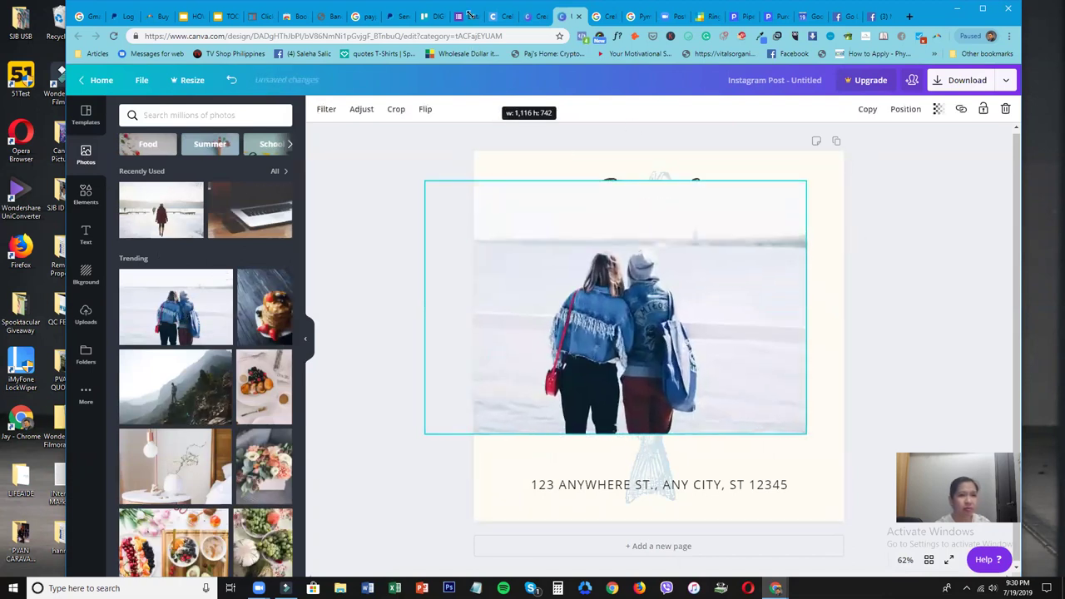
left_click_drag(805, 435, 936, 521)
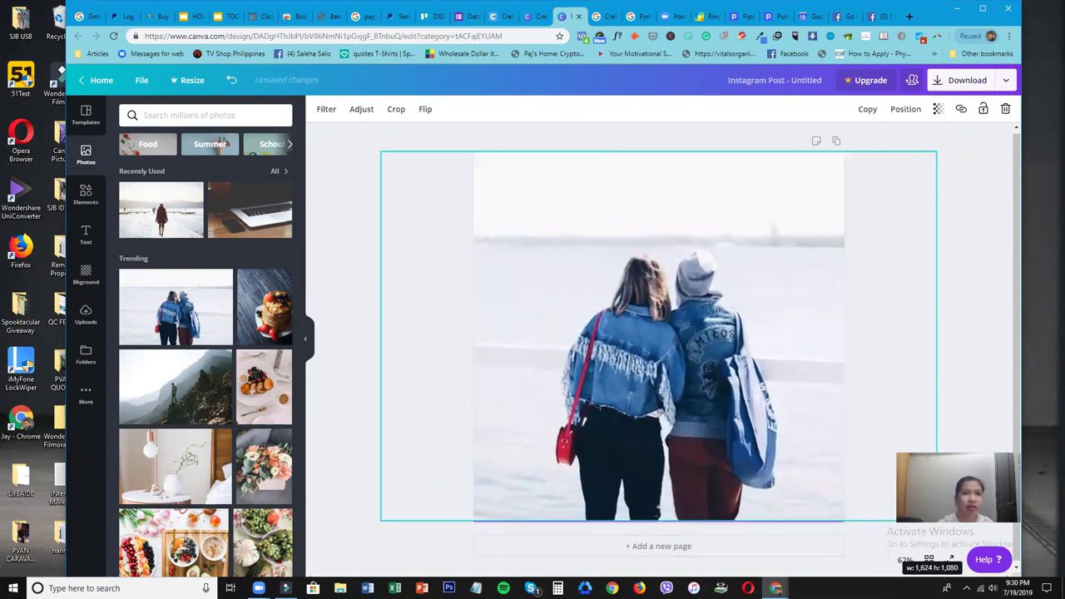
Set the photo's transparency to 69 so the template text shows through it.
left_click(938, 109)
left_click_drag(866, 139, 863, 138)
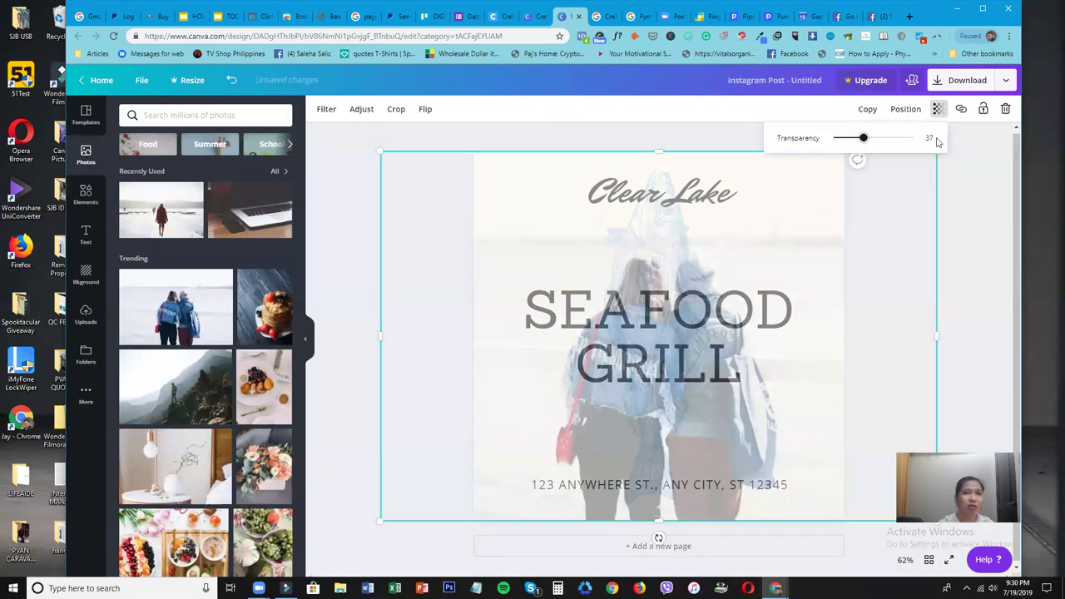
left_click(889, 138)
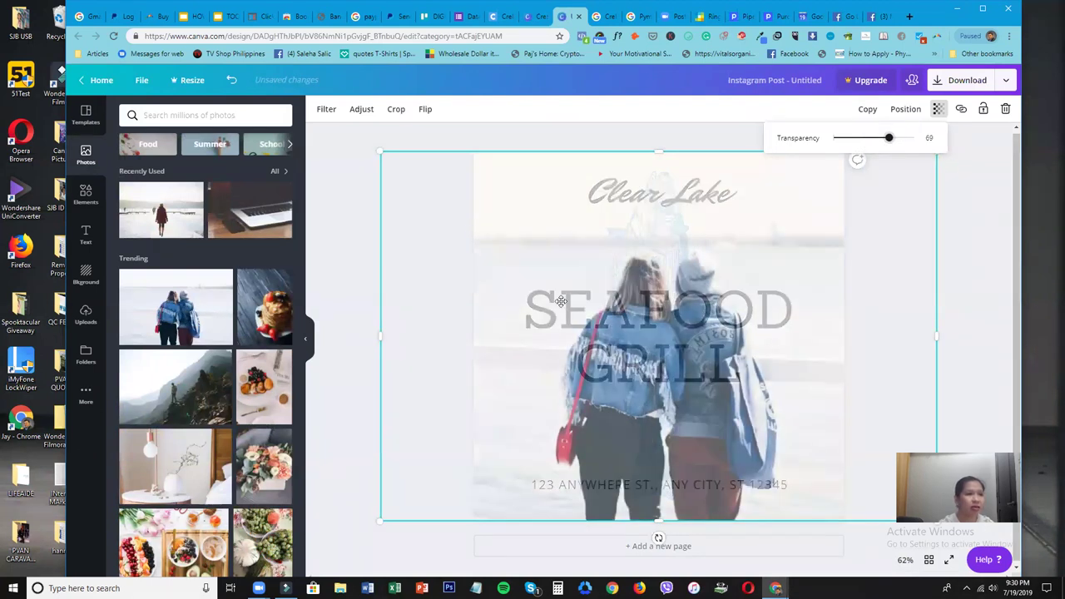
Add a heading to the center of the page and delete its placeholder text.
left_click(86, 233)
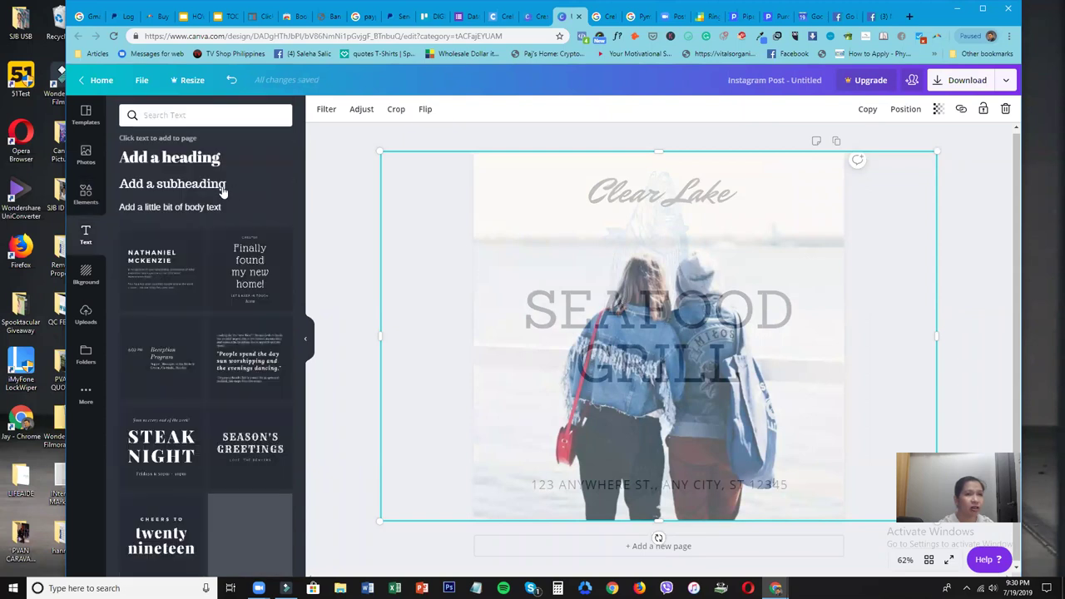
left_click(183, 162)
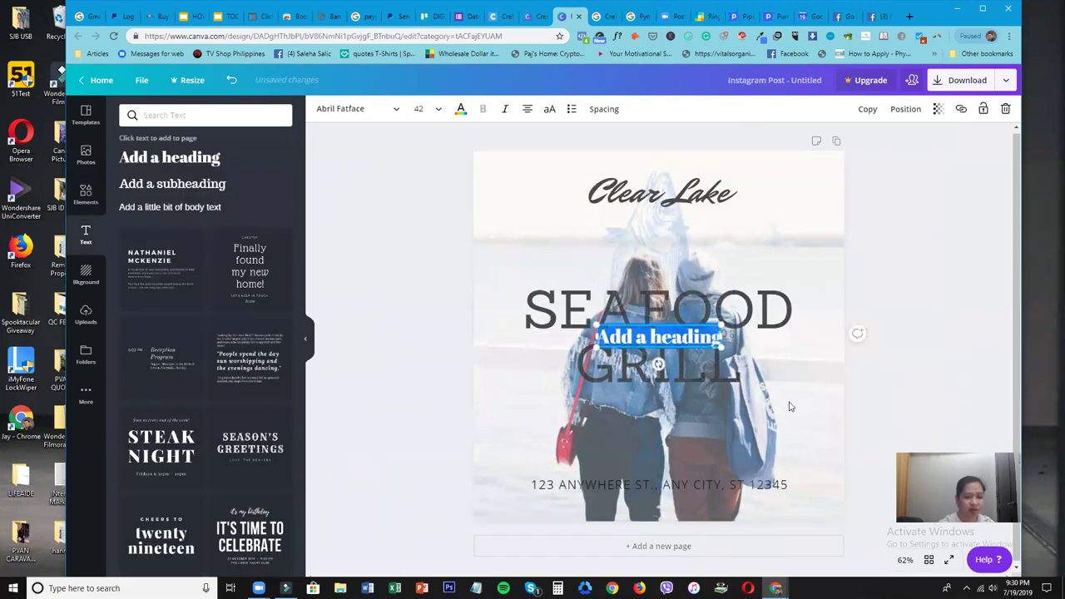
key("BackSpace")
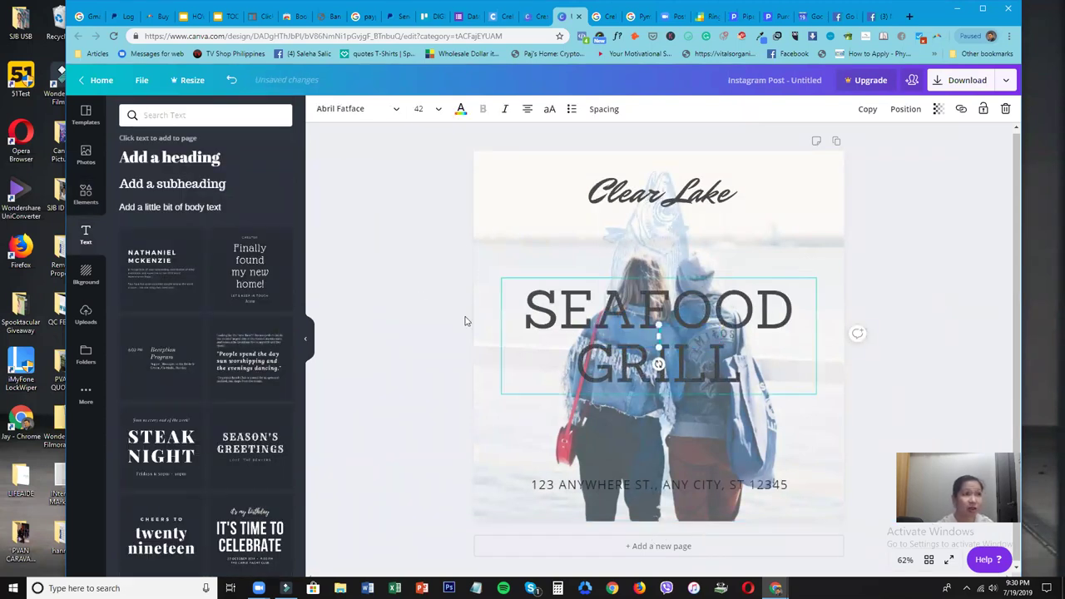
Try the aqua gradient and blue honeycomb page backgrounds, and settle on the night sky with a shooting star.
left_click(85, 273)
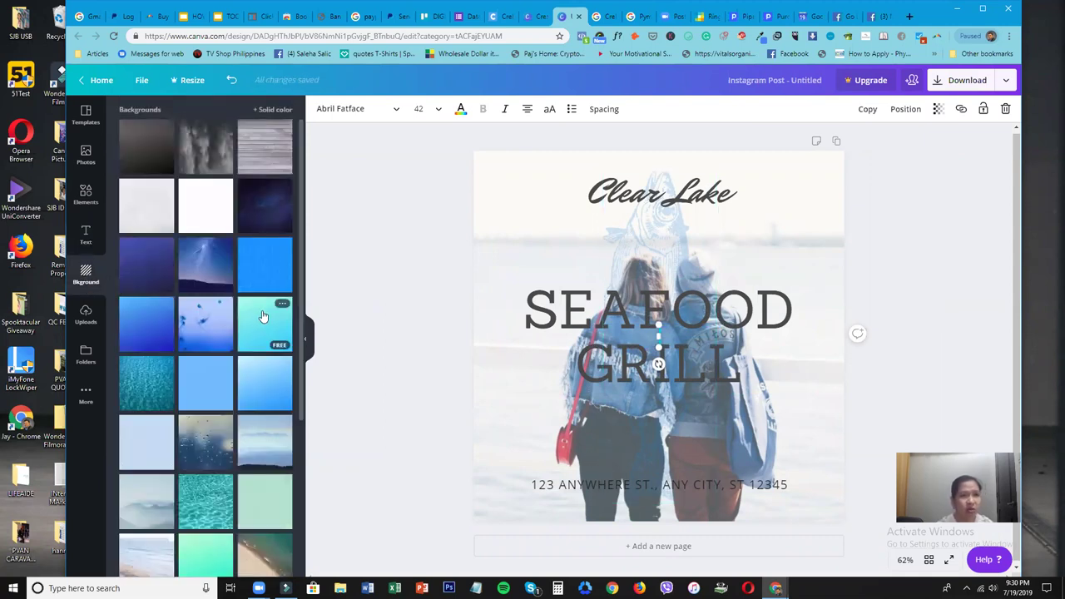
left_click(261, 317)
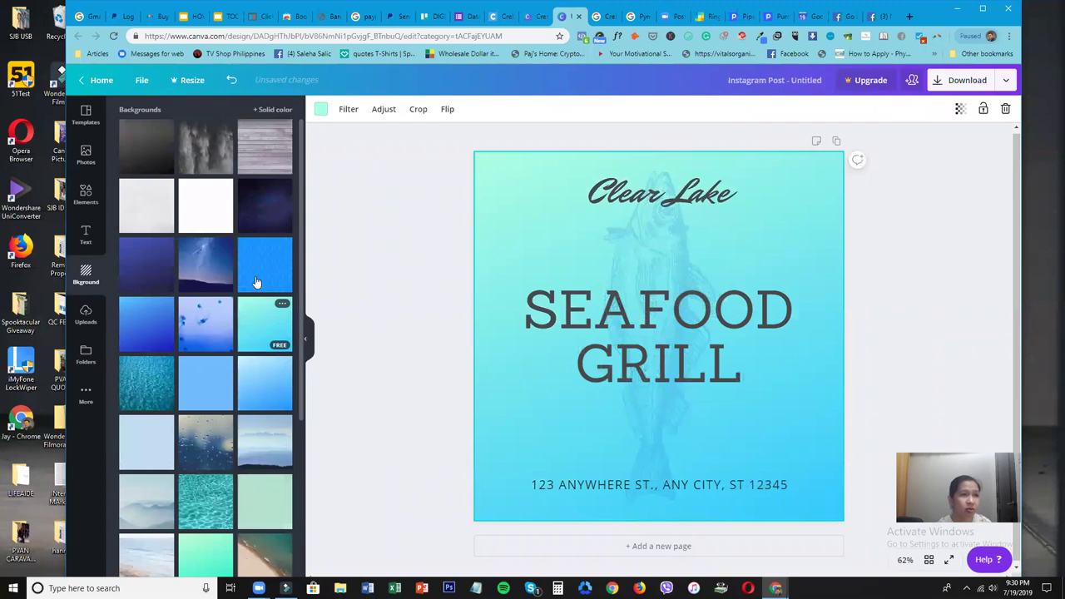
left_click(256, 281)
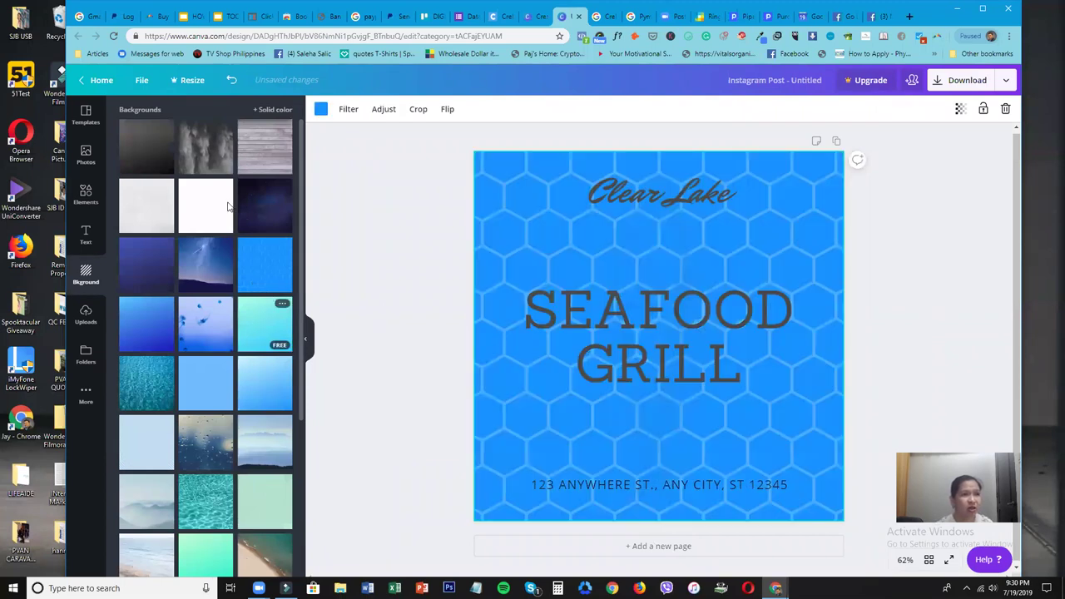
left_click(206, 283)
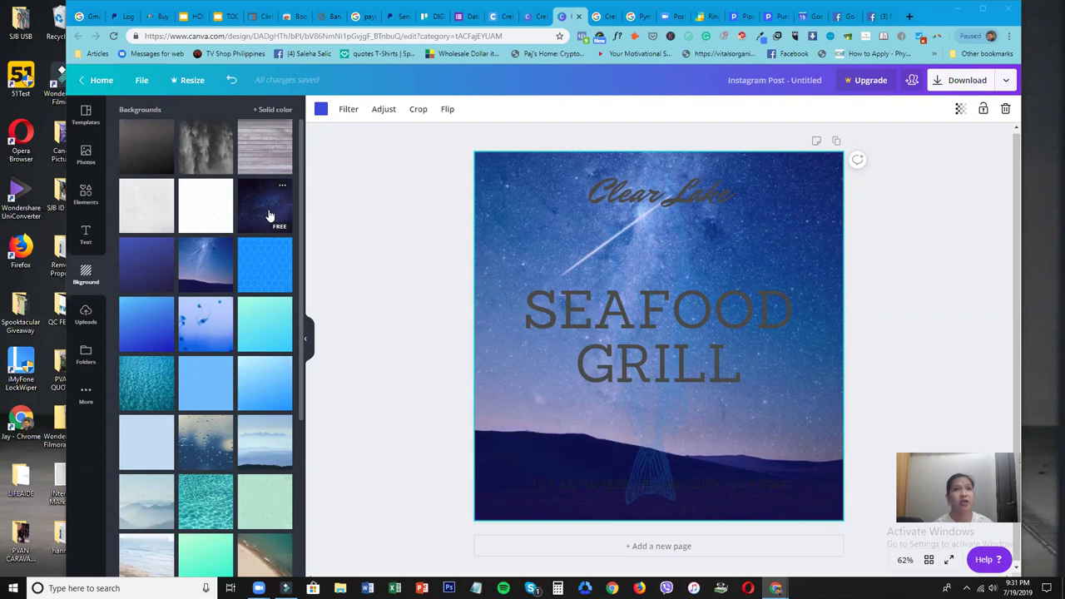
Switch to Google Calendar, bring its whole window into view and display the Reminders calendar.
left_click(810, 17)
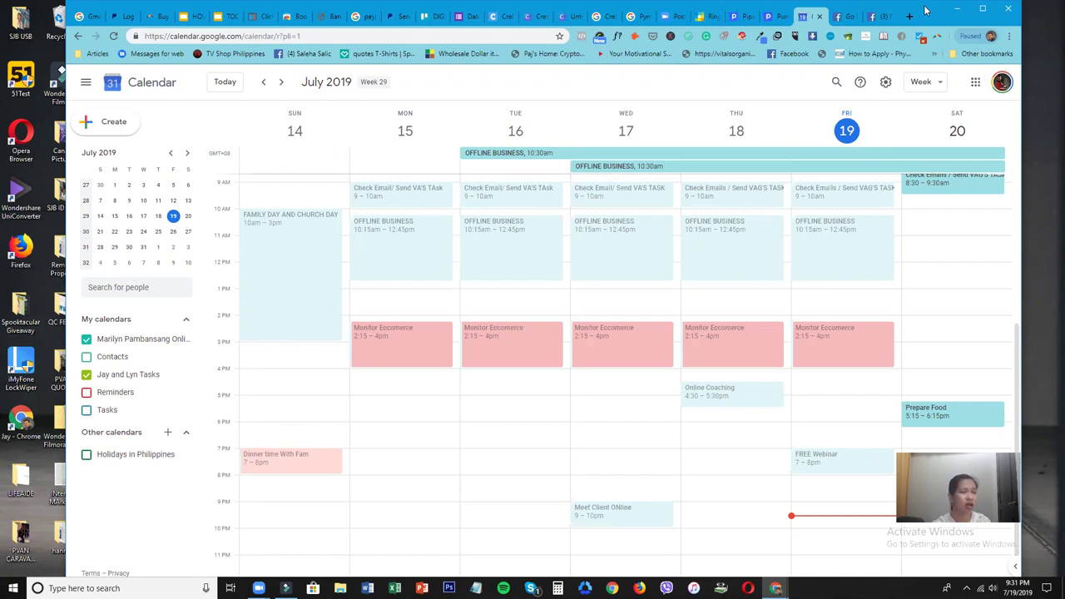
left_click_drag(926, 10, 867, 16)
scroll(564, 326, "up", 4)
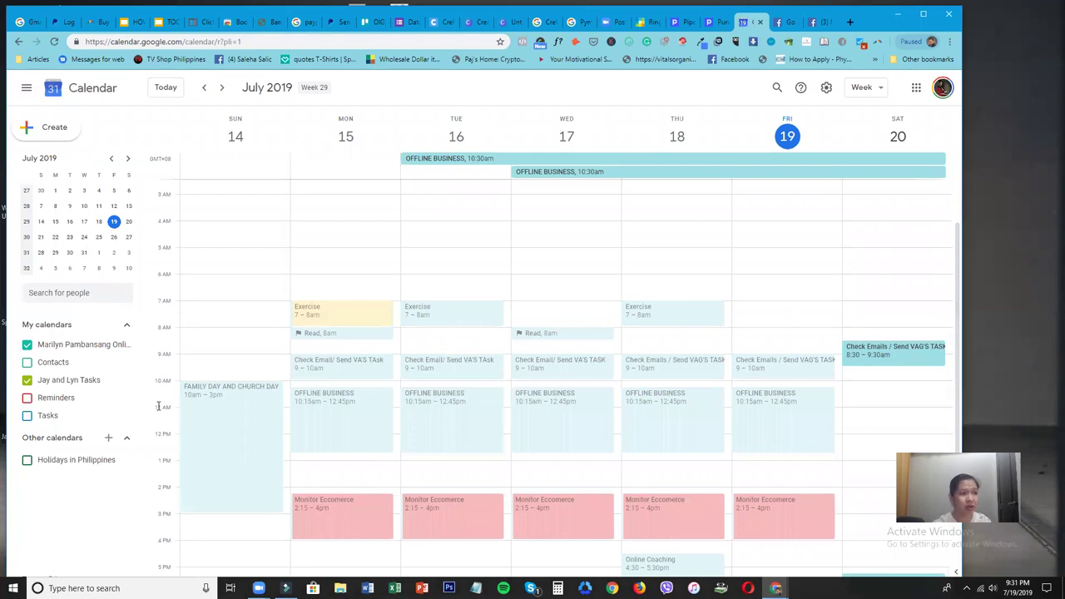
left_click(27, 398)
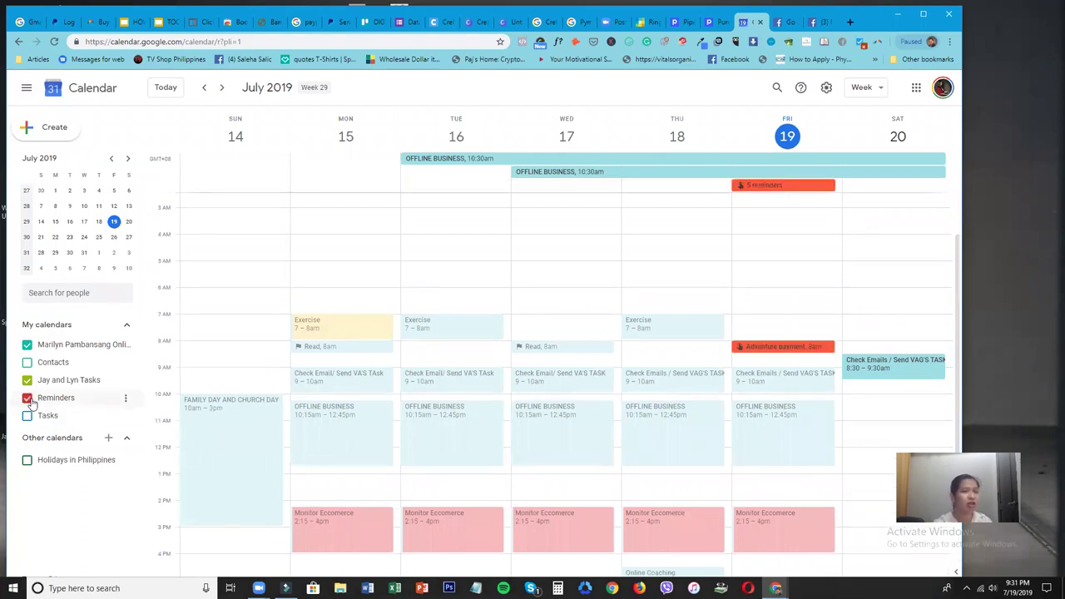
Toggle the Tasks calendar's display, and collapse and re-expand the My calendars list.
left_click(27, 418)
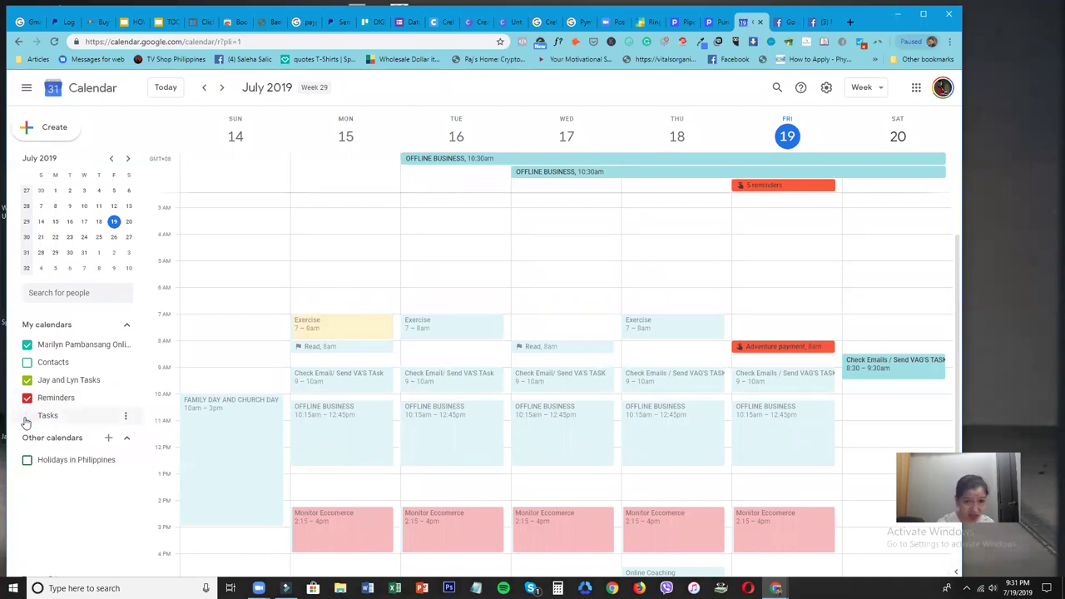
left_click(27, 418)
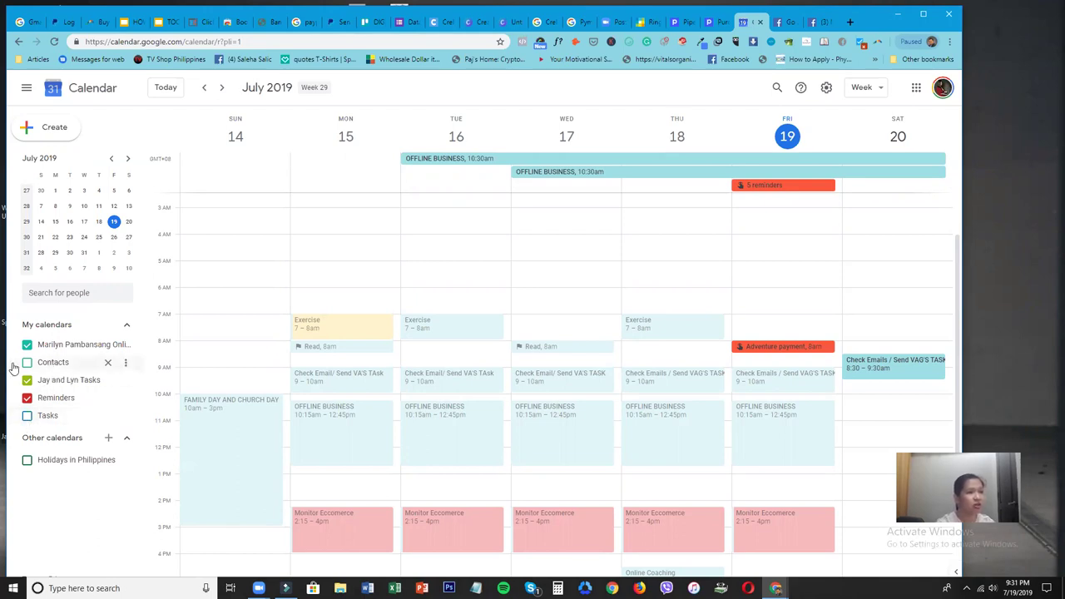
left_click(122, 329)
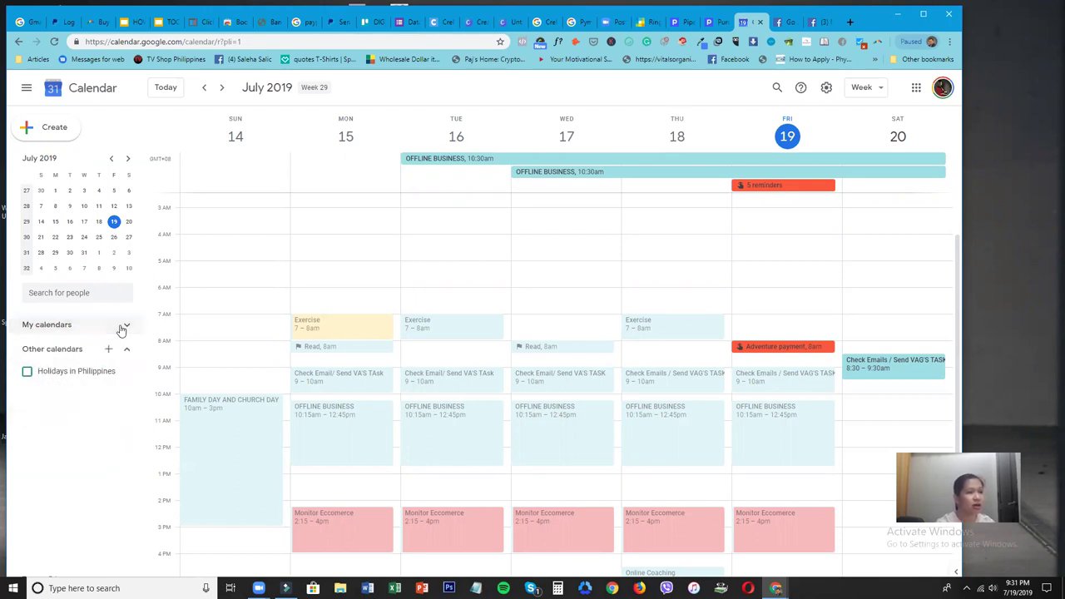
left_click(126, 327)
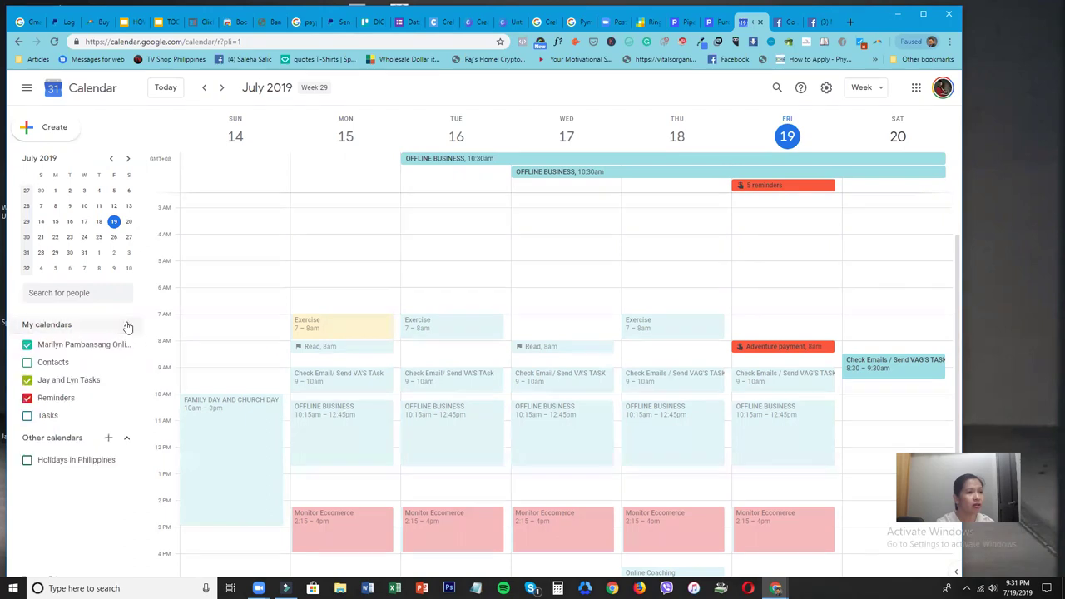
View the daily schedule for July 19, 2019 and browse the following days, ending on July 20.
left_click(114, 223)
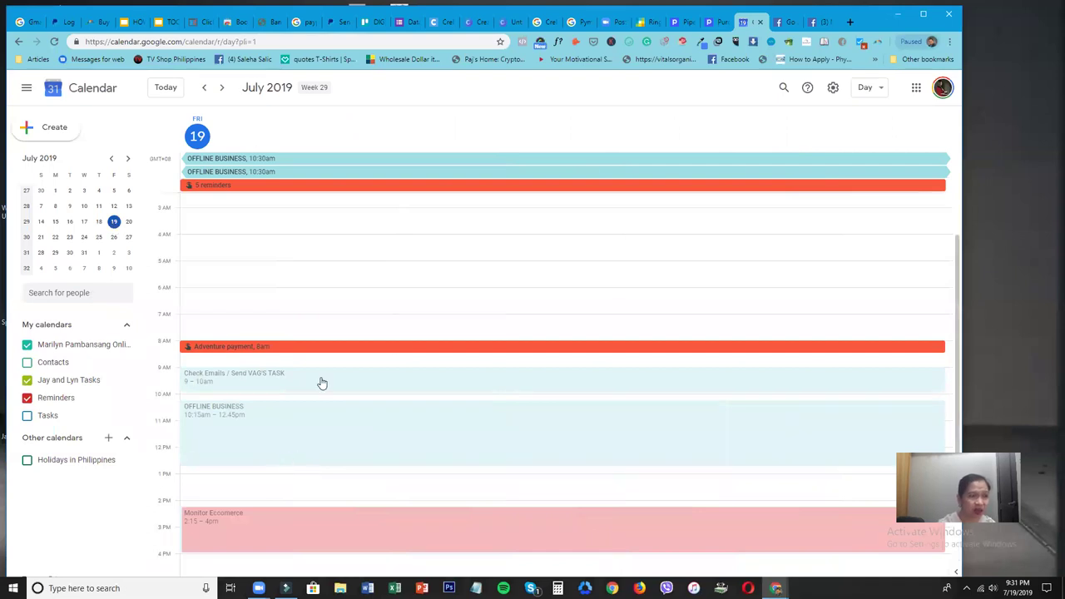
scroll(320, 387, "down", 3)
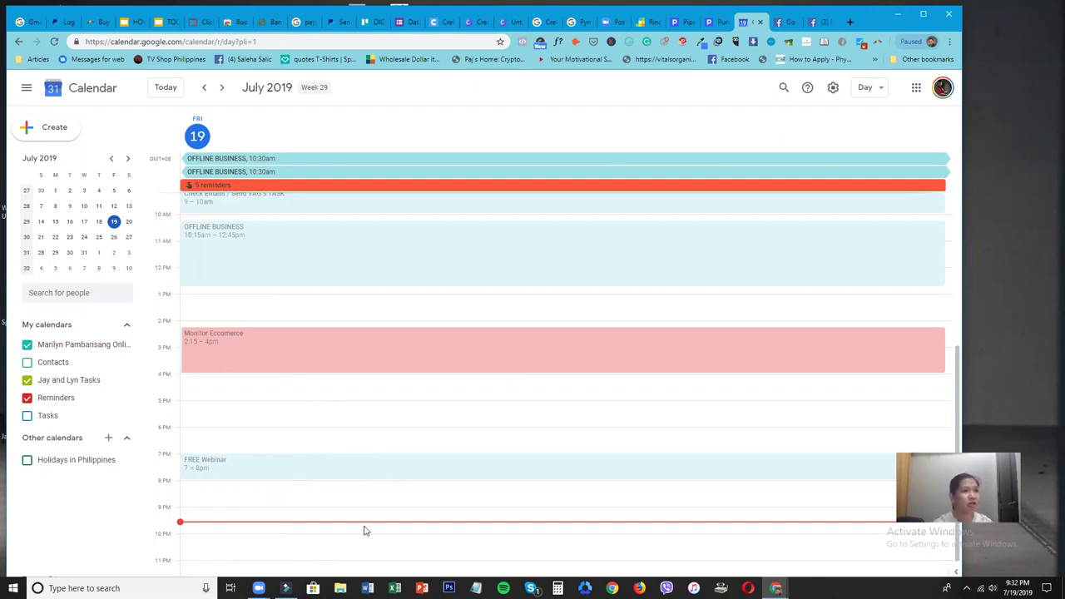
left_click(109, 160)
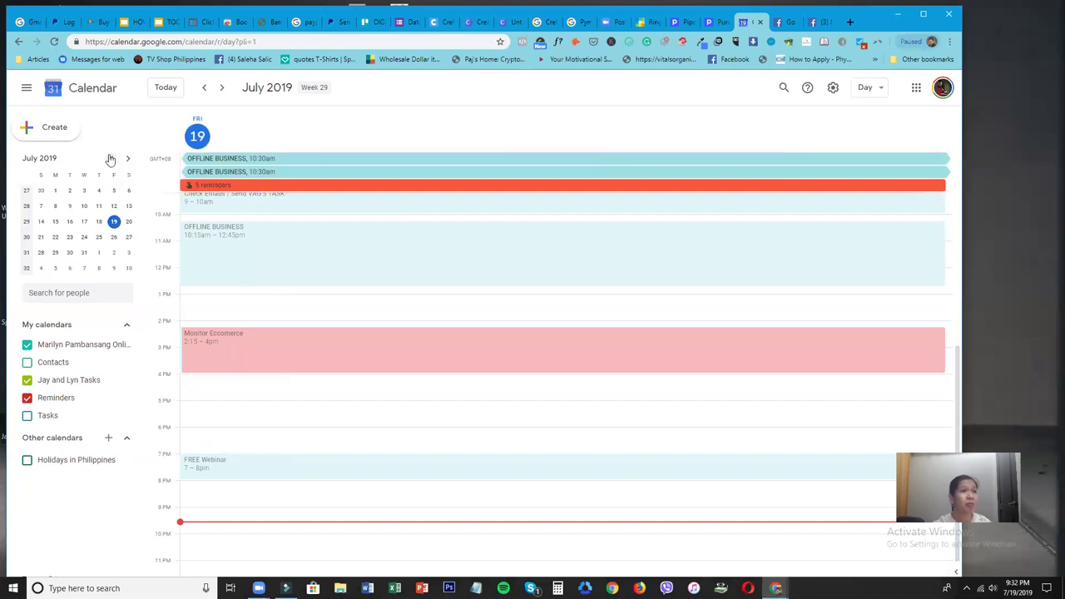
left_click(224, 87)
left_click(224, 87)
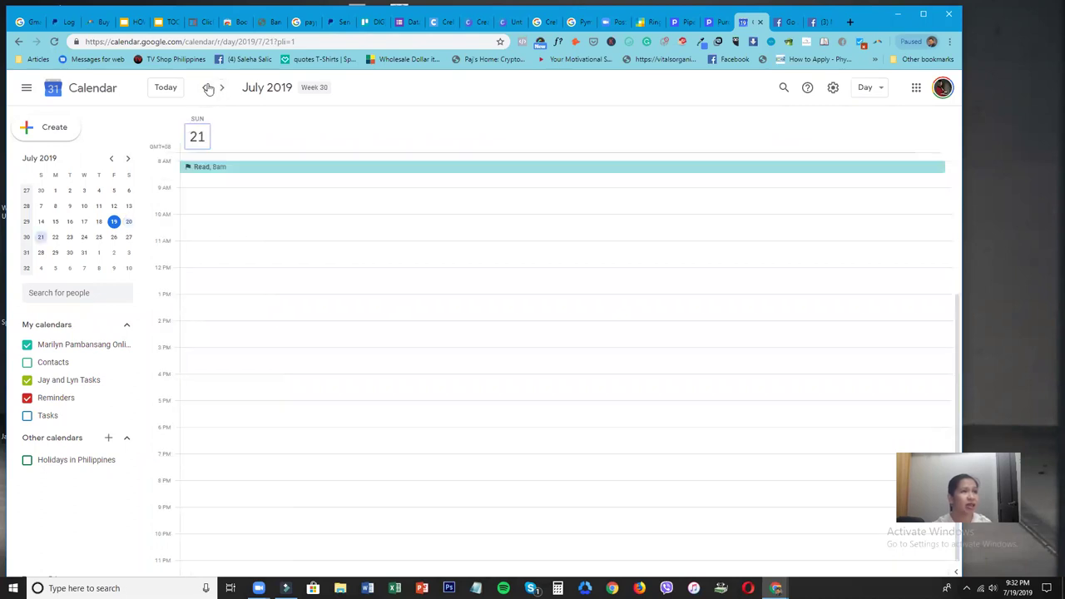
left_click(206, 88)
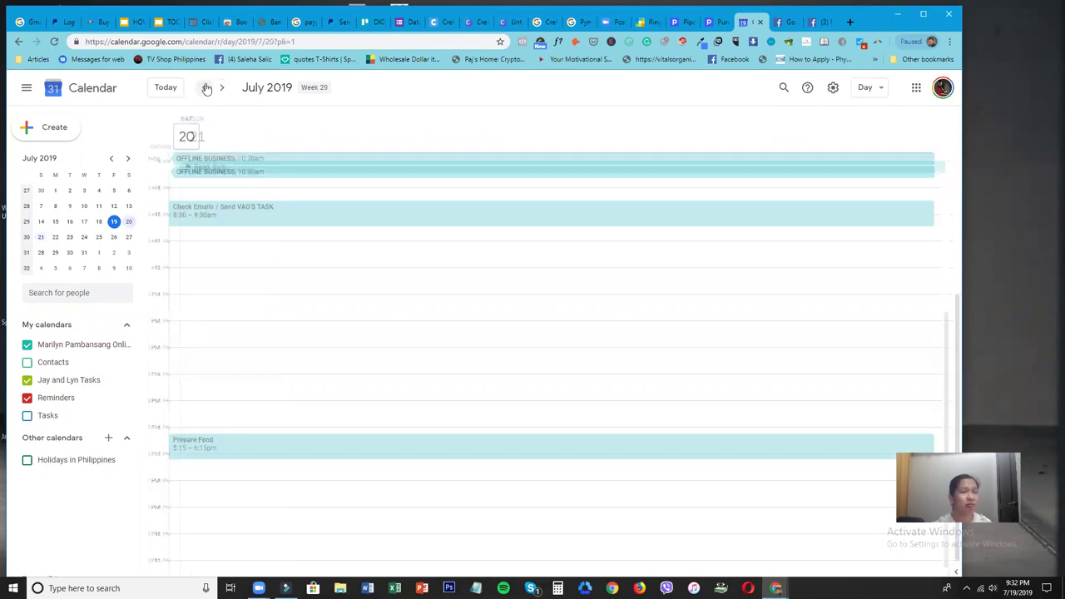
Change the calendar to the Week view and review the week's events from morning to evening.
left_click(870, 88)
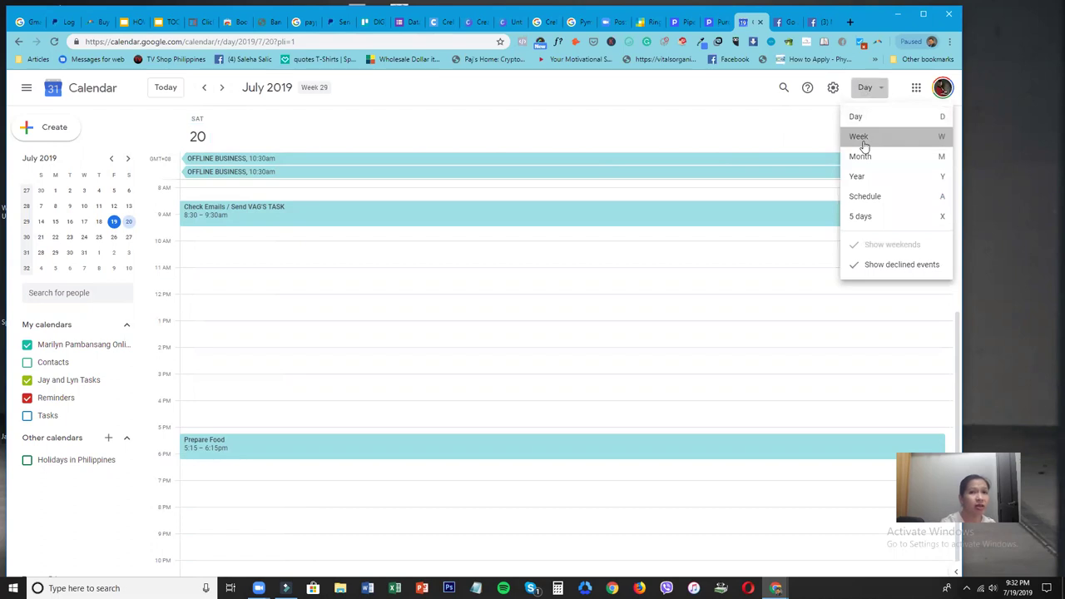
left_click(862, 140)
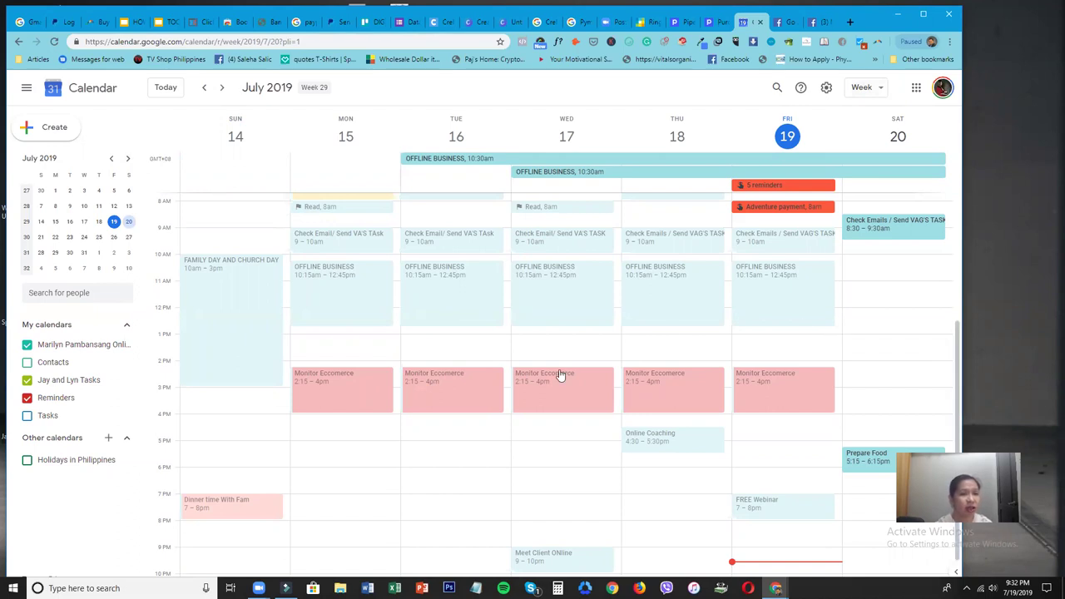
scroll(538, 367, "down", 1)
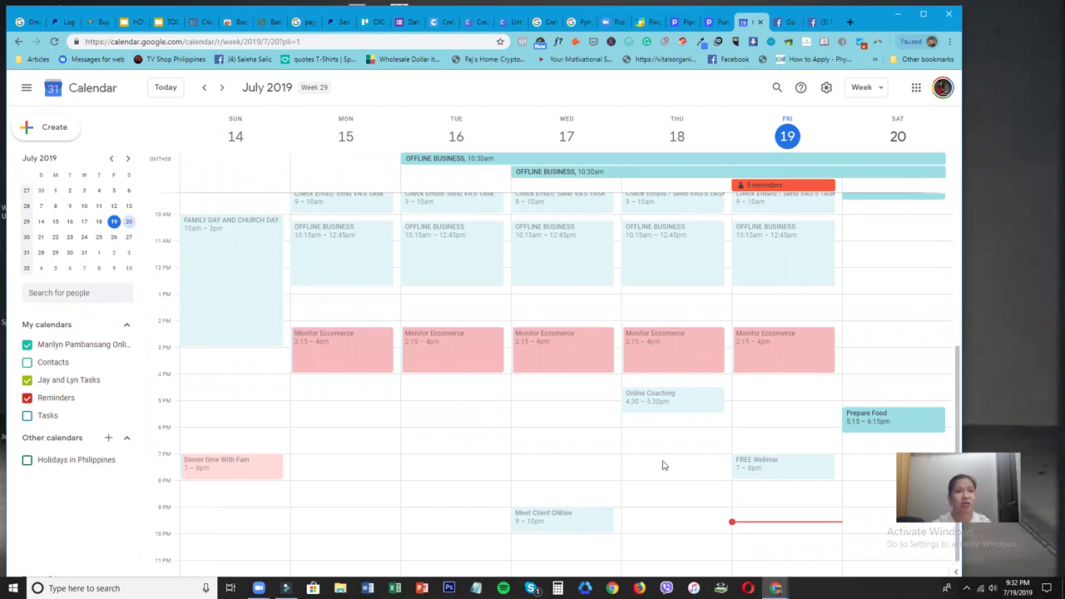
scroll(662, 462, "up", 3)
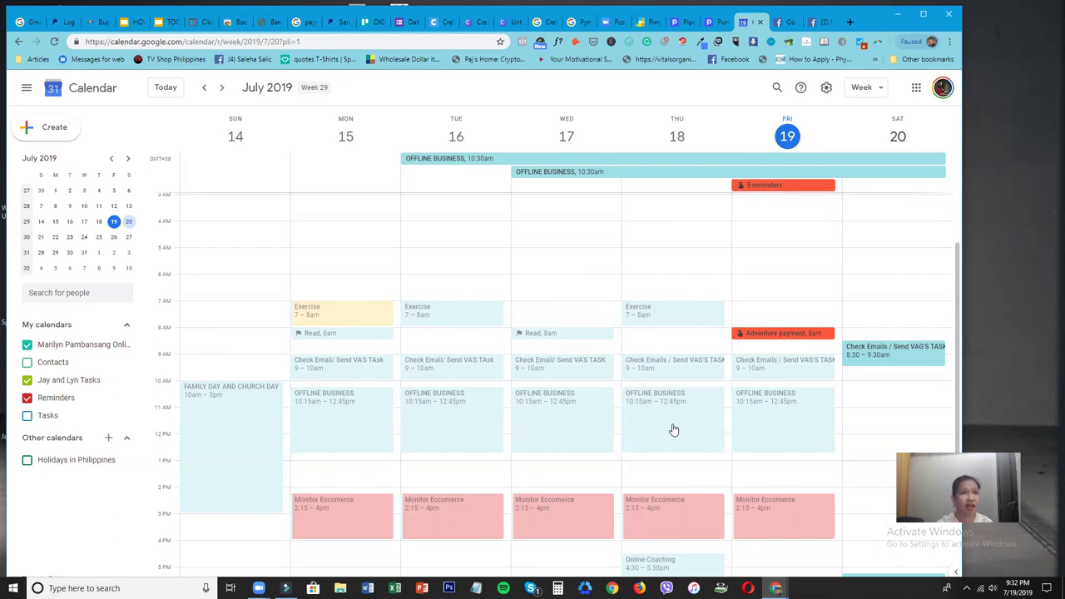
Display the list of Google apps from the calendar page and look through the additional apps.
left_click(779, 23)
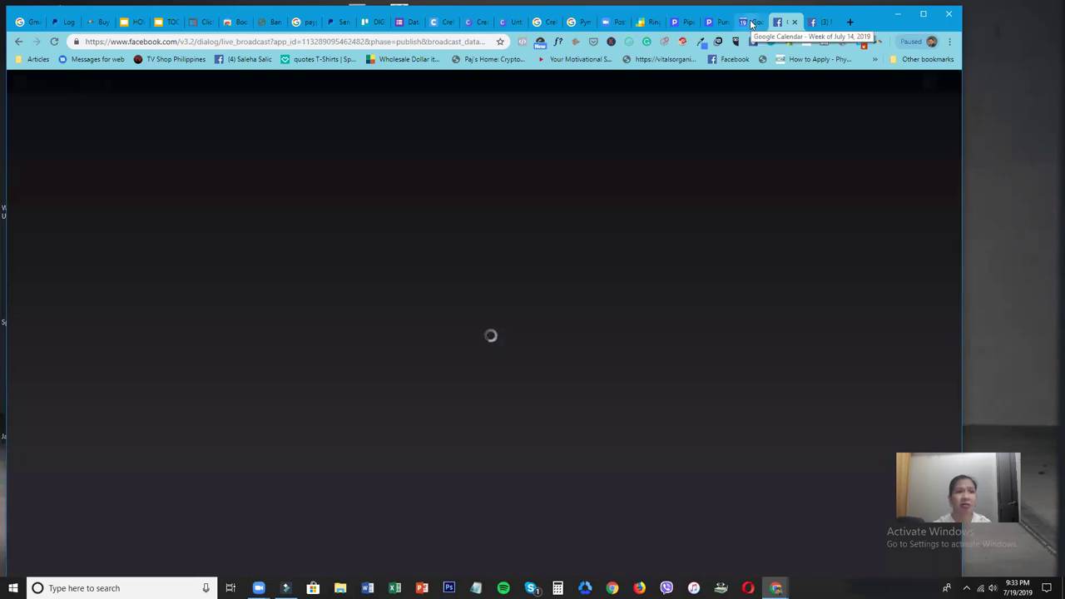
left_click(750, 20)
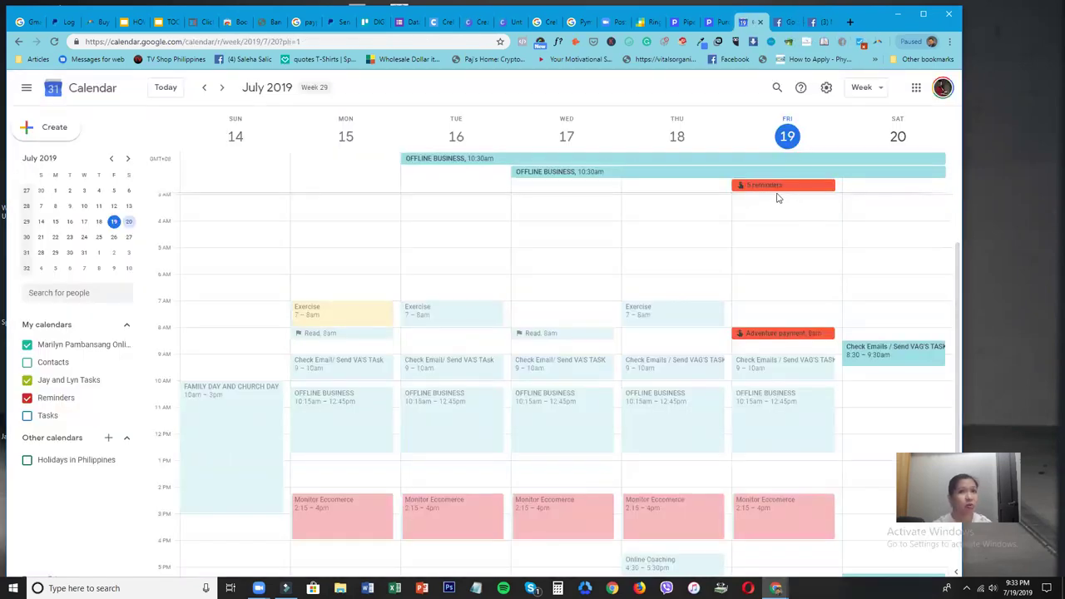
left_click(916, 88)
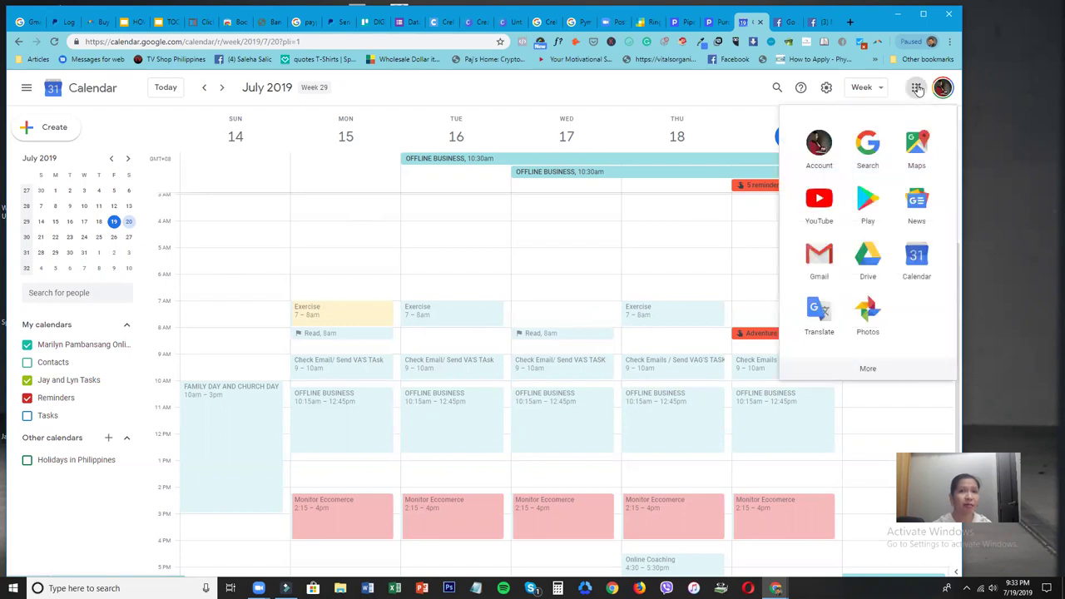
left_click(864, 369)
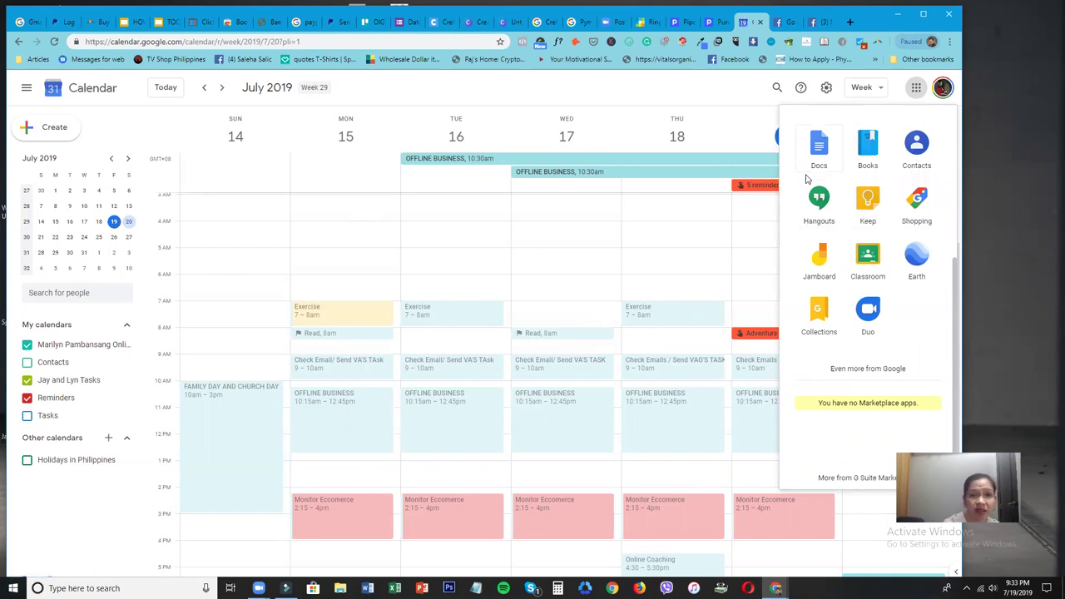
scroll(891, 298, "up", 1)
scroll(891, 298, "up", 3)
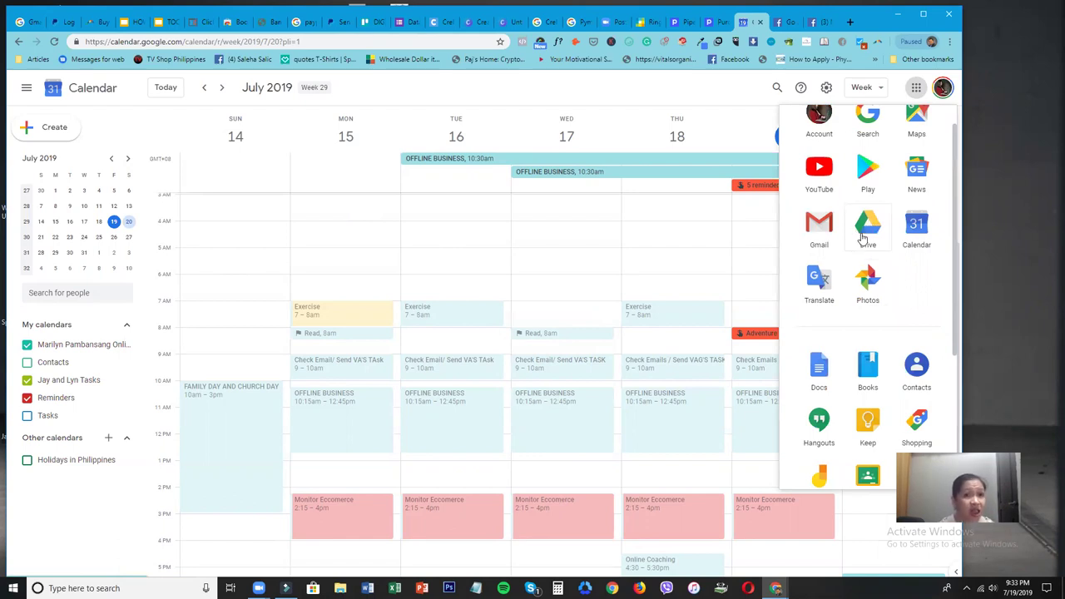
scroll(862, 239, "up", 2)
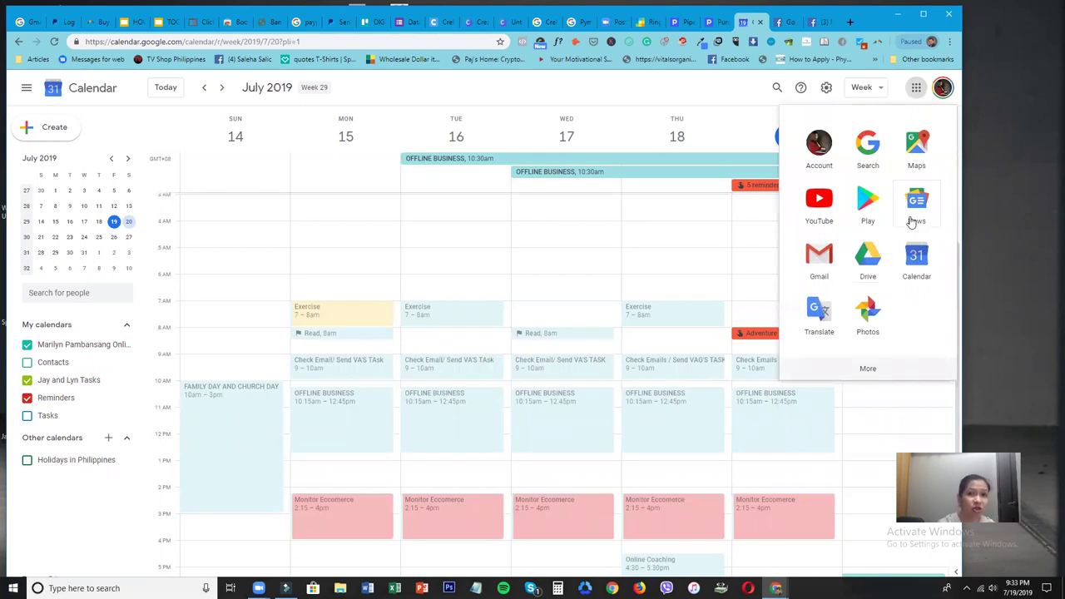
Switch to Pipefy and go from the Purchase Process board to the Remote Agency overview of pipes.
left_click(715, 22)
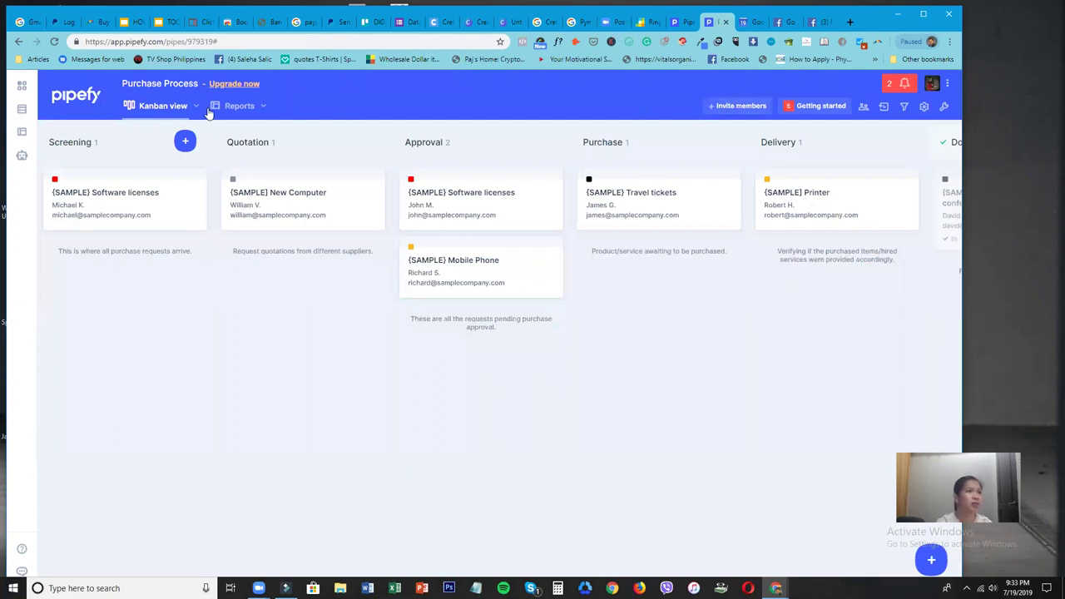
left_click(77, 110)
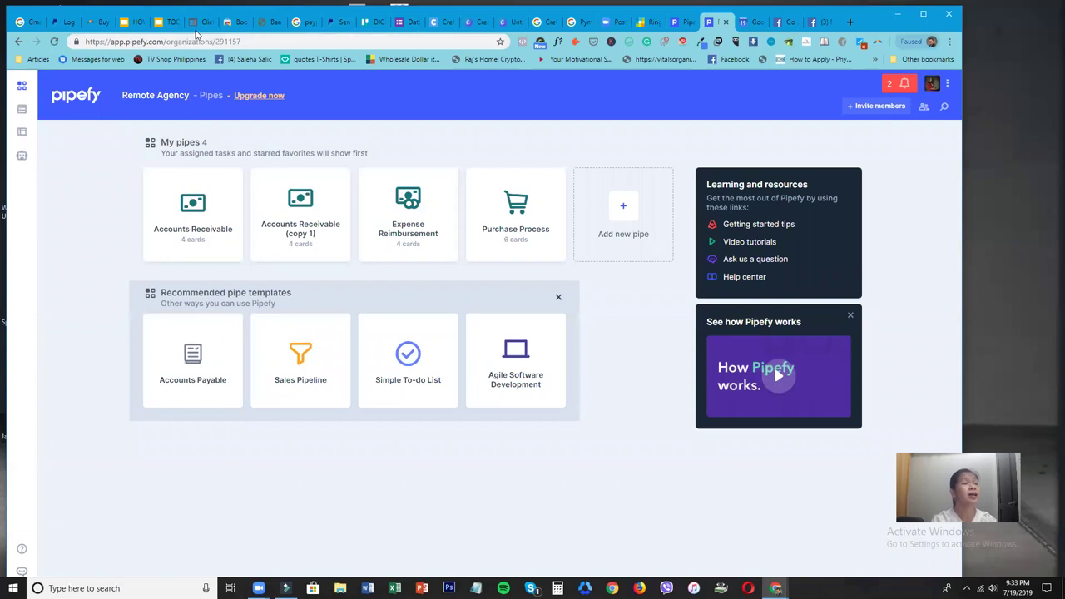
Switch to the "HOW TO BUILD ONLINE PRESENCE" presentation in Google Slides and look back through its slide thumbnails.
left_click(139, 21)
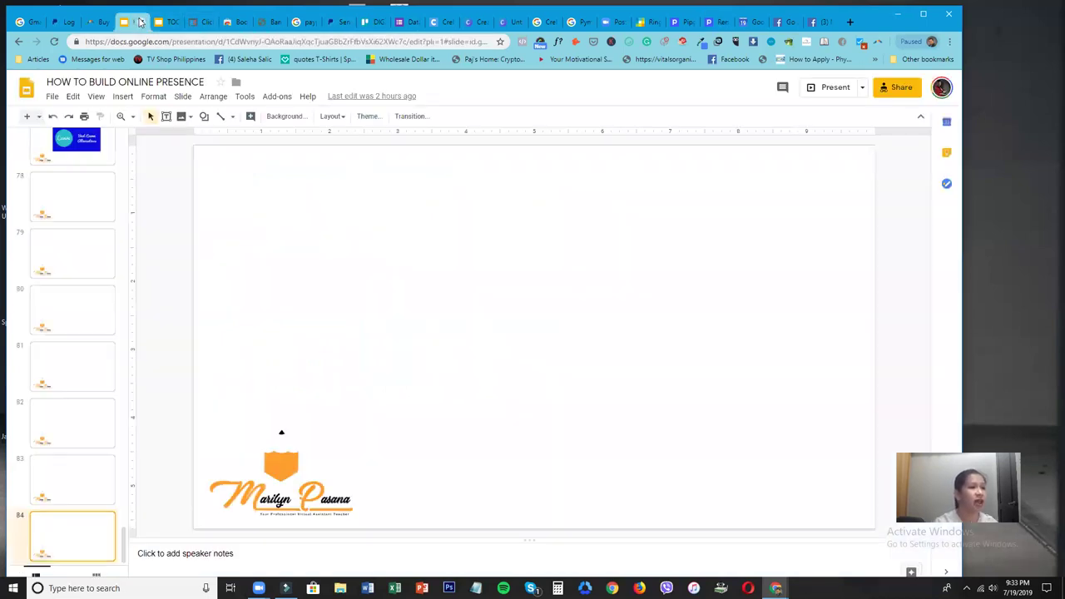
scroll(80, 246, "up", 5)
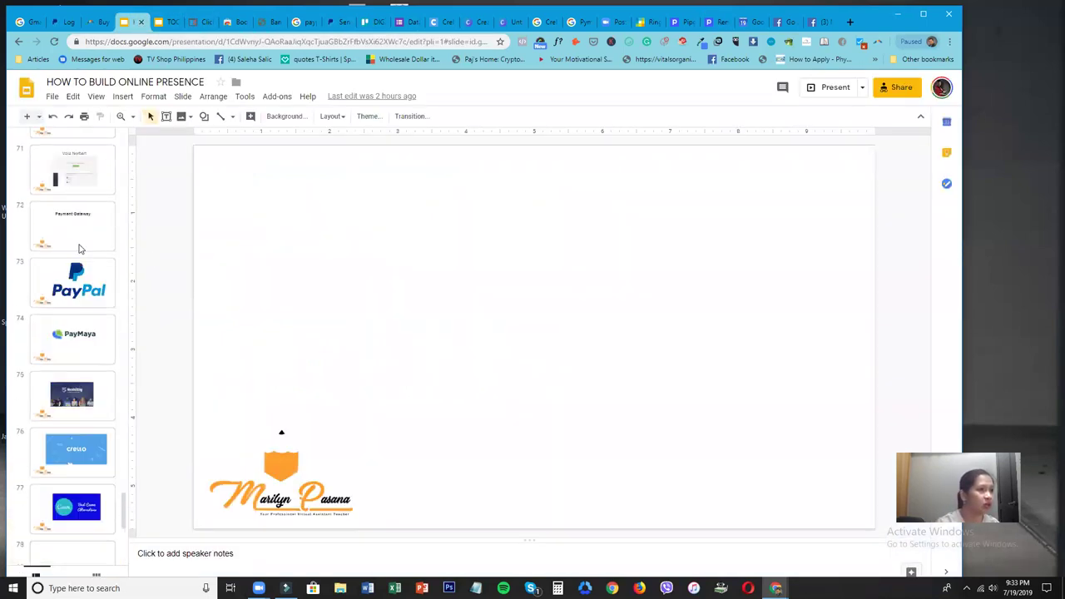
scroll(80, 248, "up", 4)
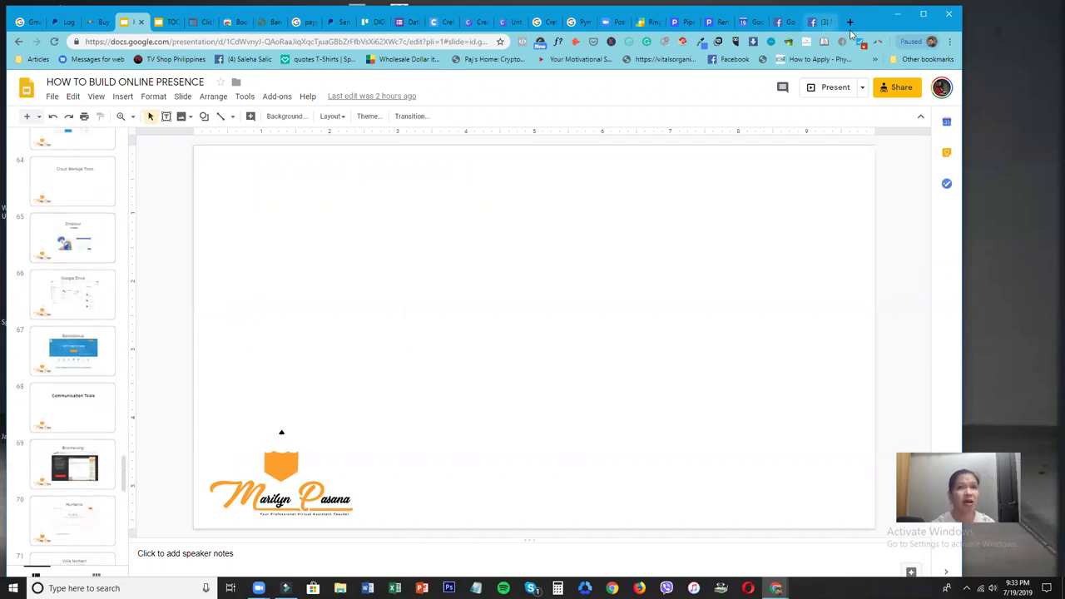
Open Dropbox in a new browser tab and look through the suggested, starred and recent files on its Home page.
key("ctrl+t")
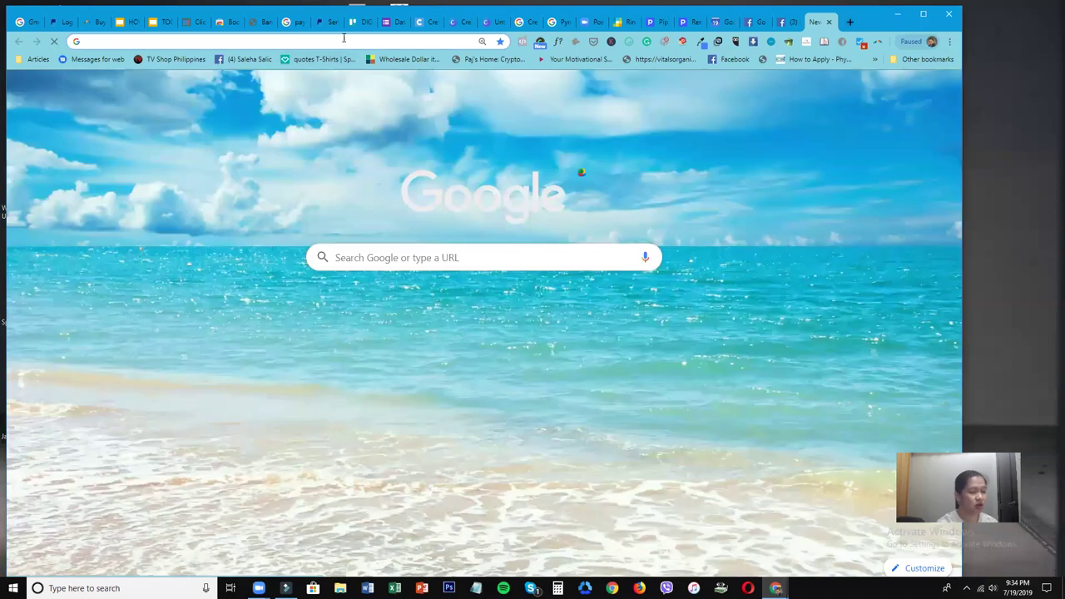
type("drop")
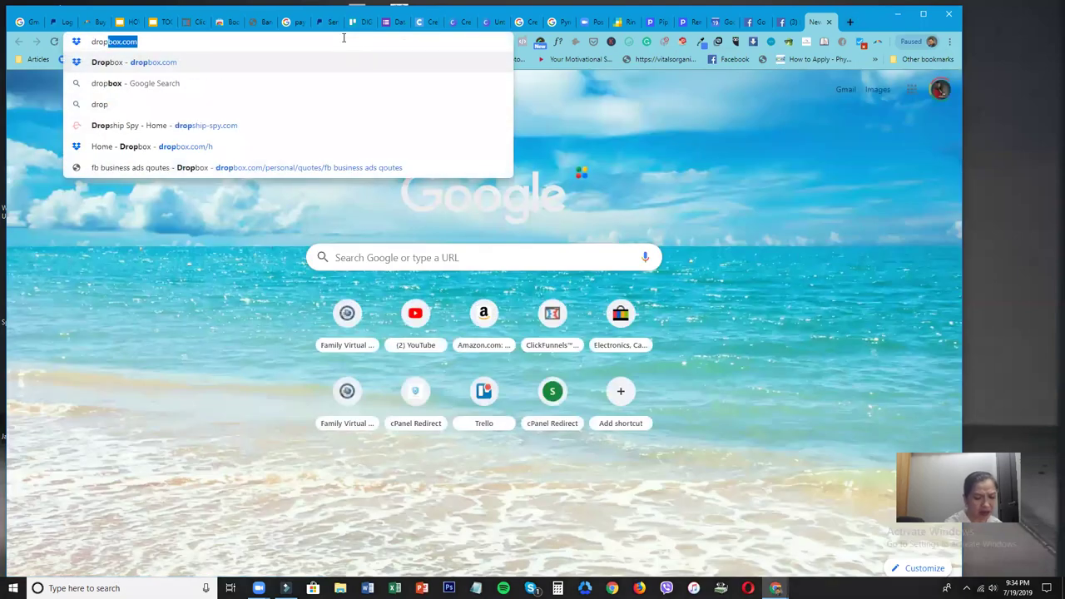
type("box")
key("Return")
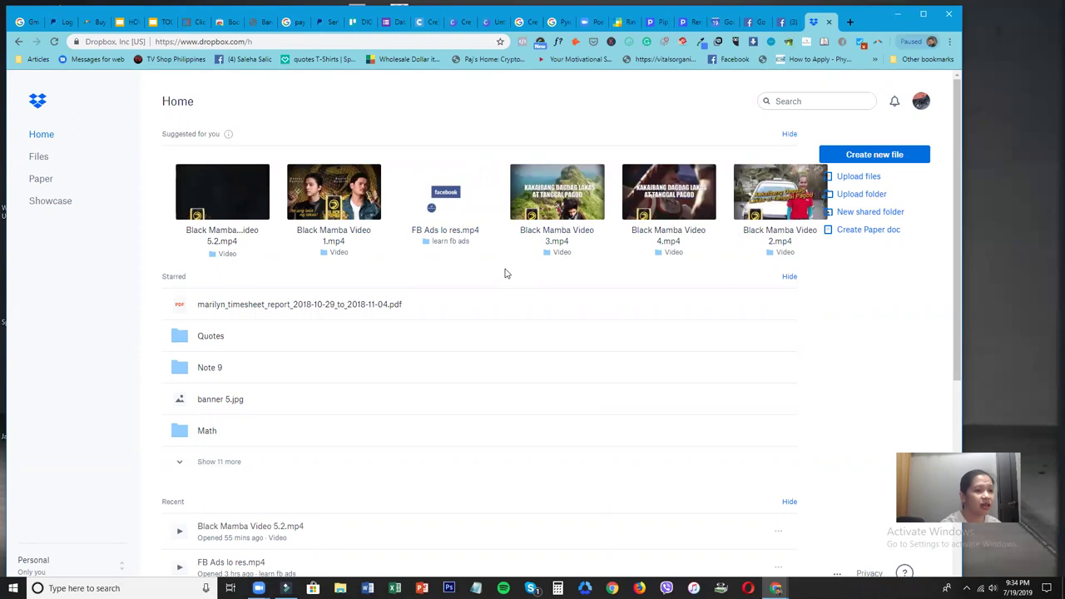
scroll(506, 273, "down", 4)
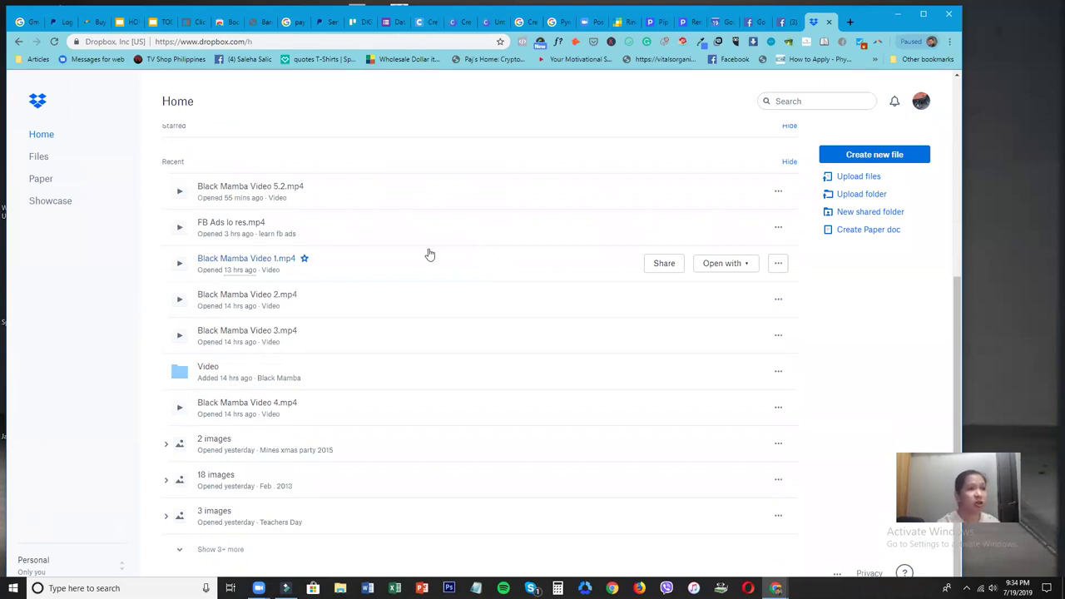
scroll(428, 250, "up", 5)
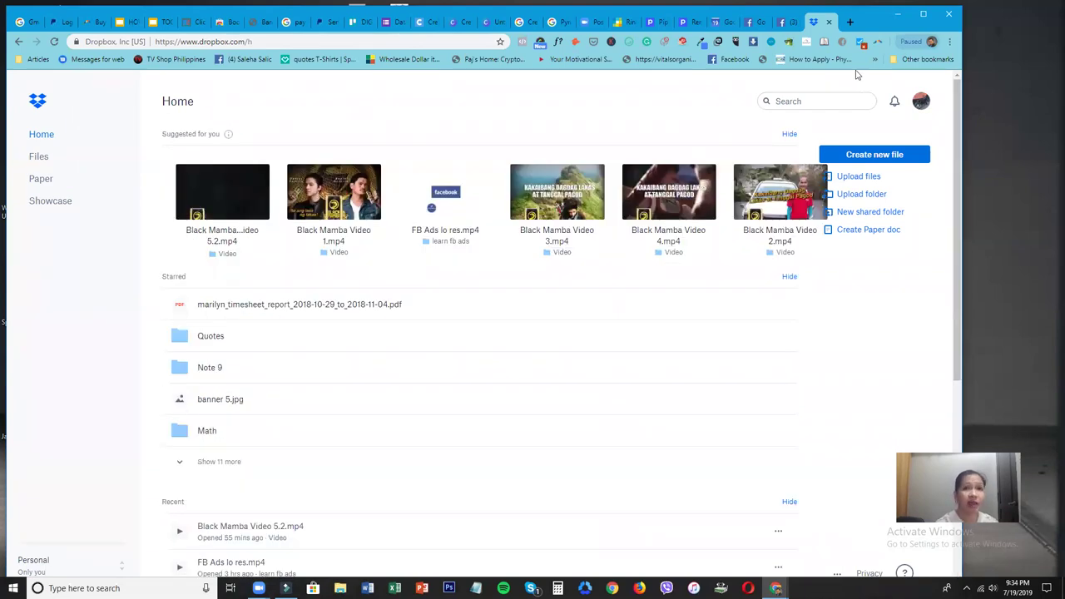
View the Files area in Dropbox, going through the Photos page to the Sharing page of shared folders.
left_click(39, 156)
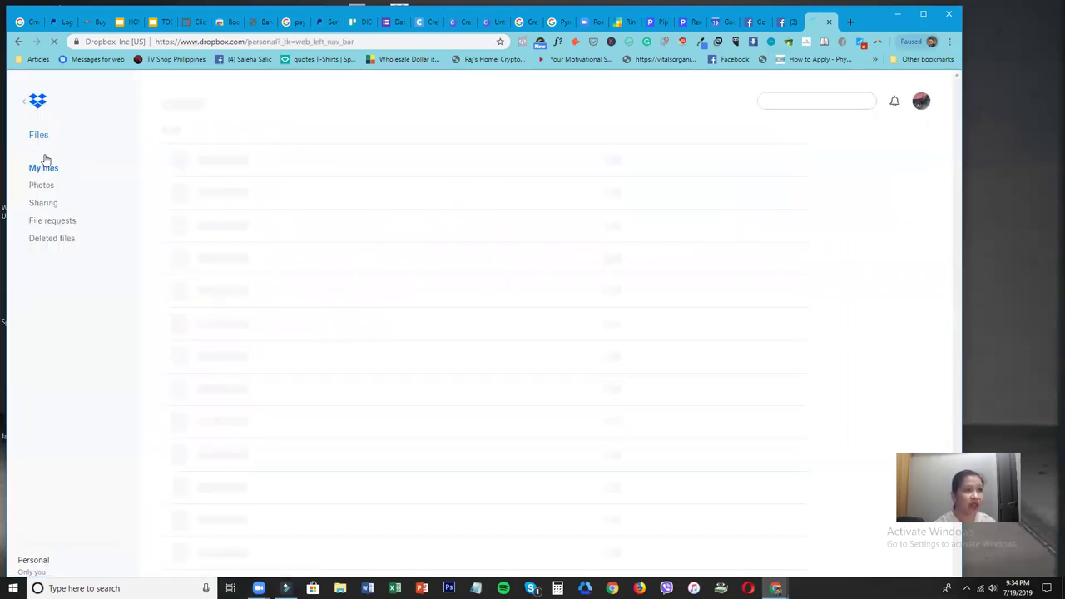
left_click(46, 185)
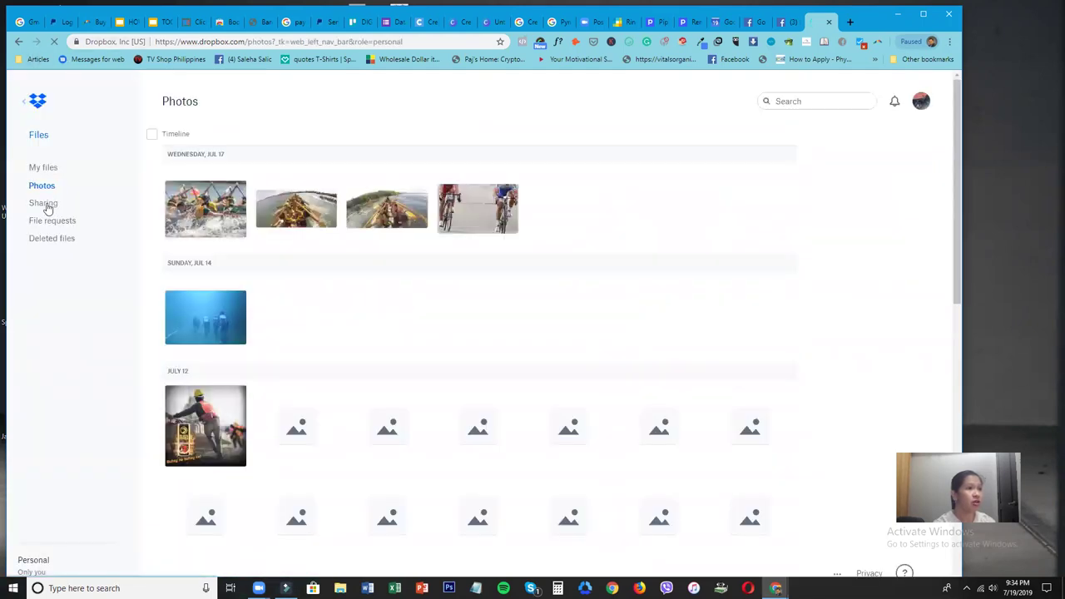
left_click(48, 206)
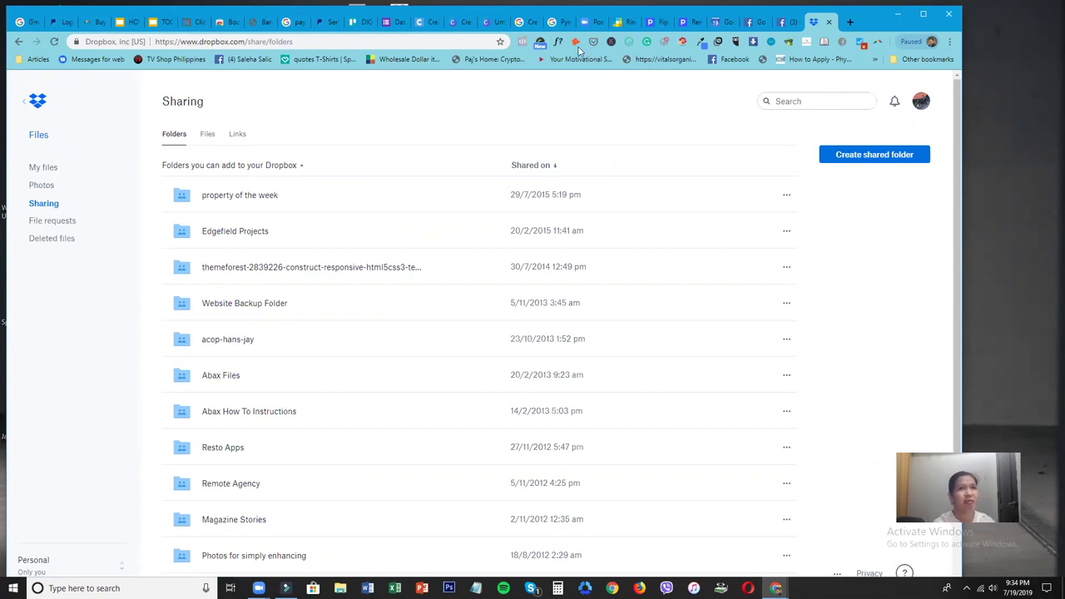
left_click(623, 23)
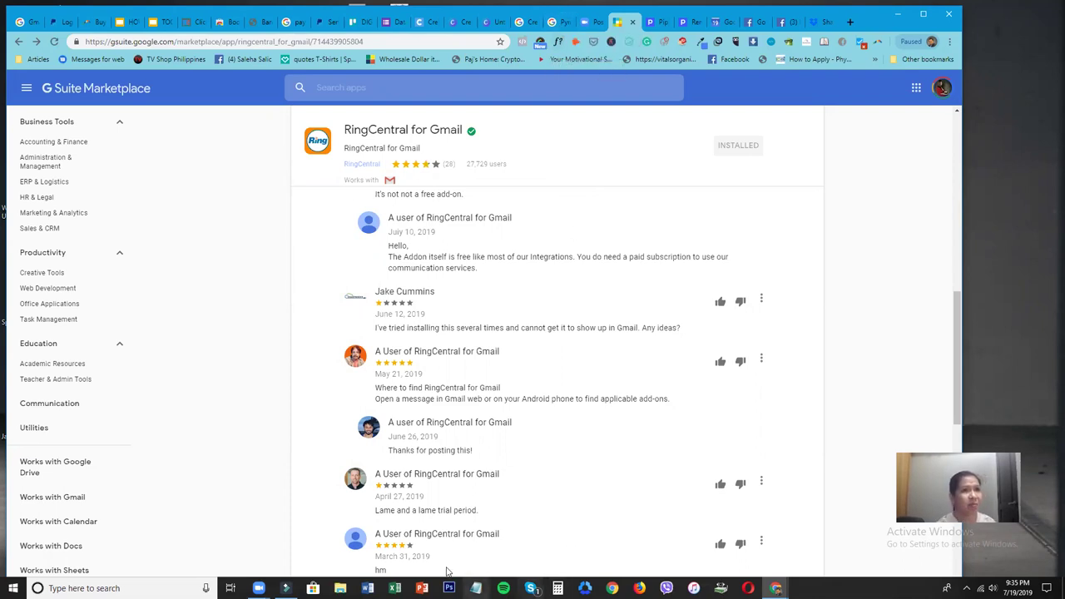
left_click(564, 25)
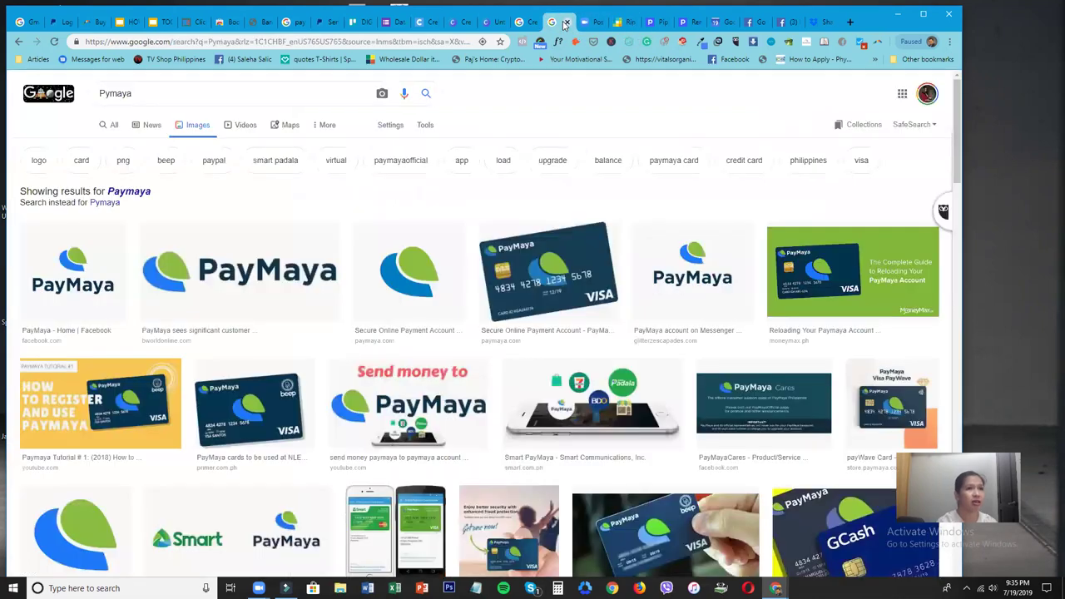
left_click(490, 24)
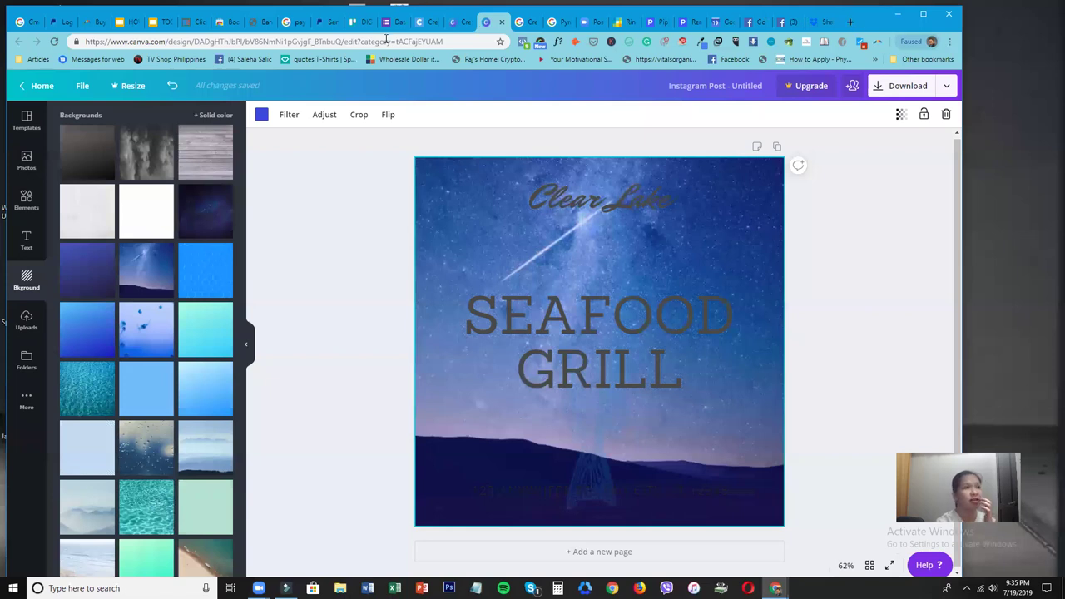
Open Hootsuite in a new browser tab and go through its dashboard to the Publisher's Planner.
key("ctrl+t")
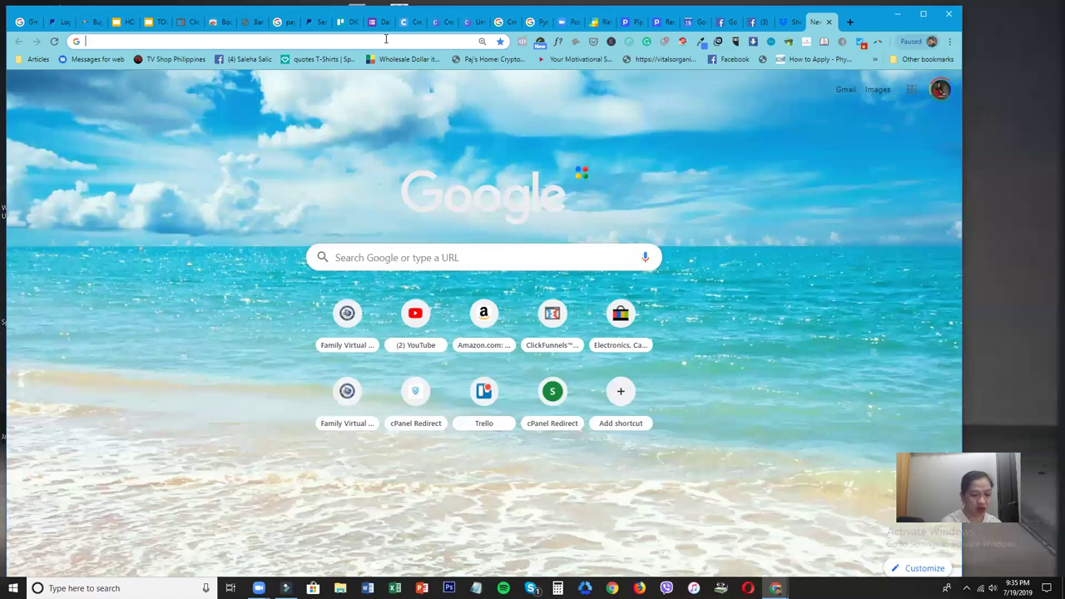
type("hootsui")
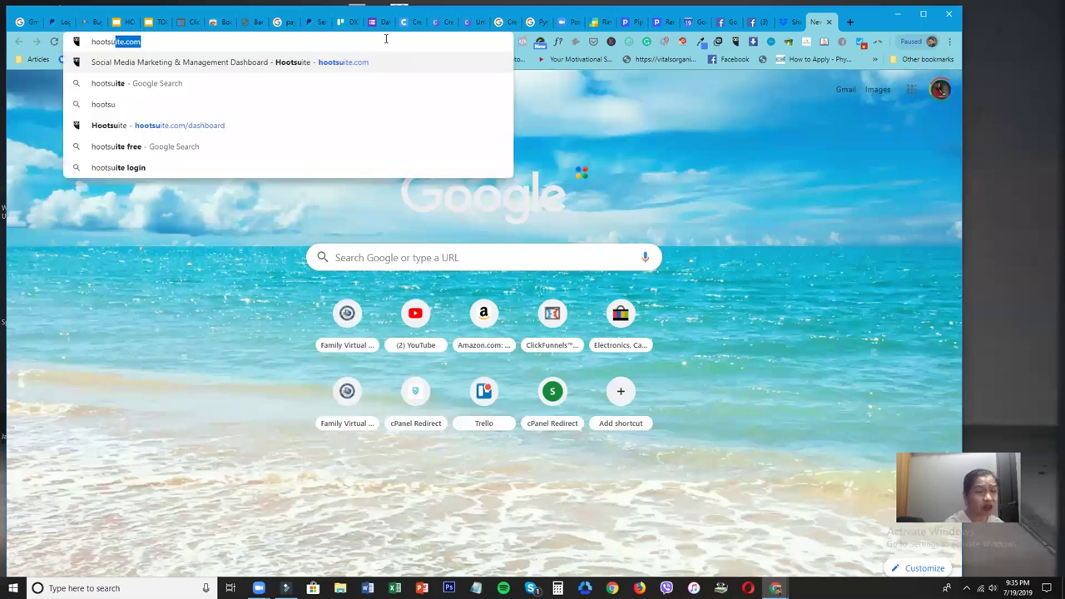
type("te")
key("Return")
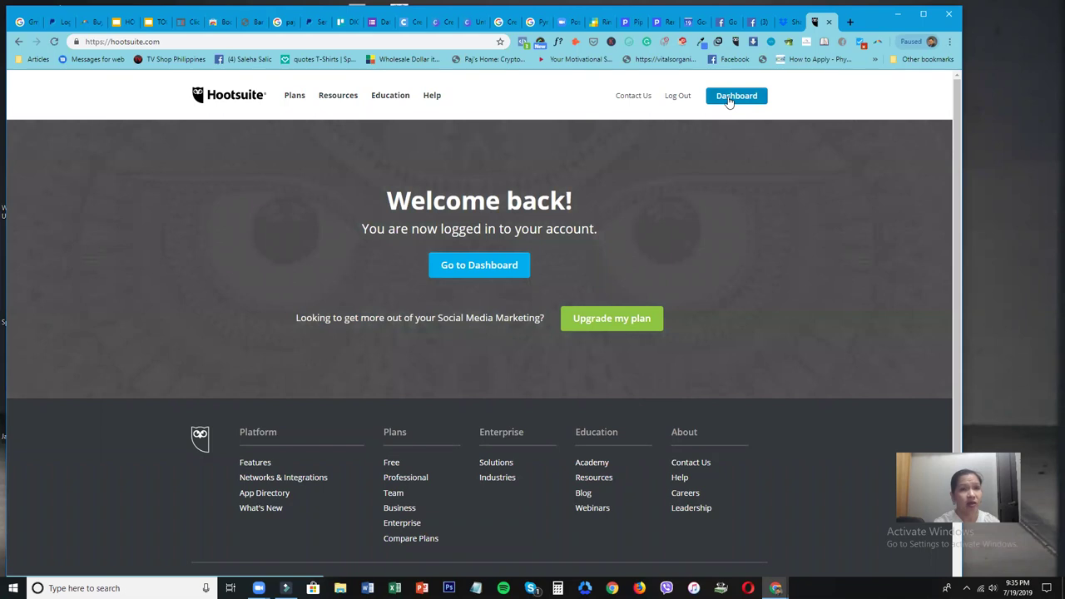
left_click(729, 101)
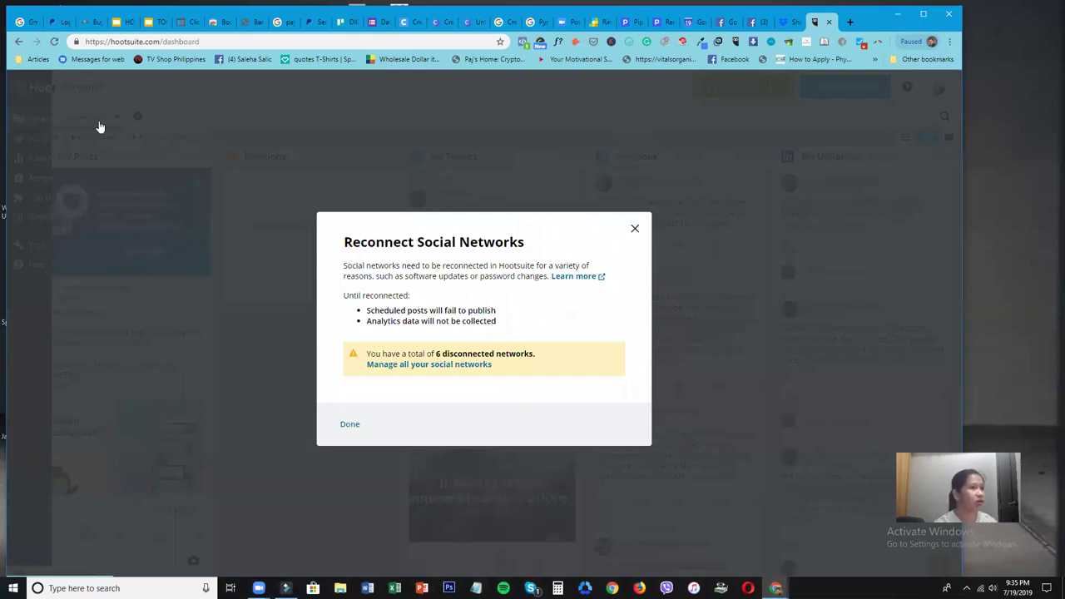
left_click(19, 142)
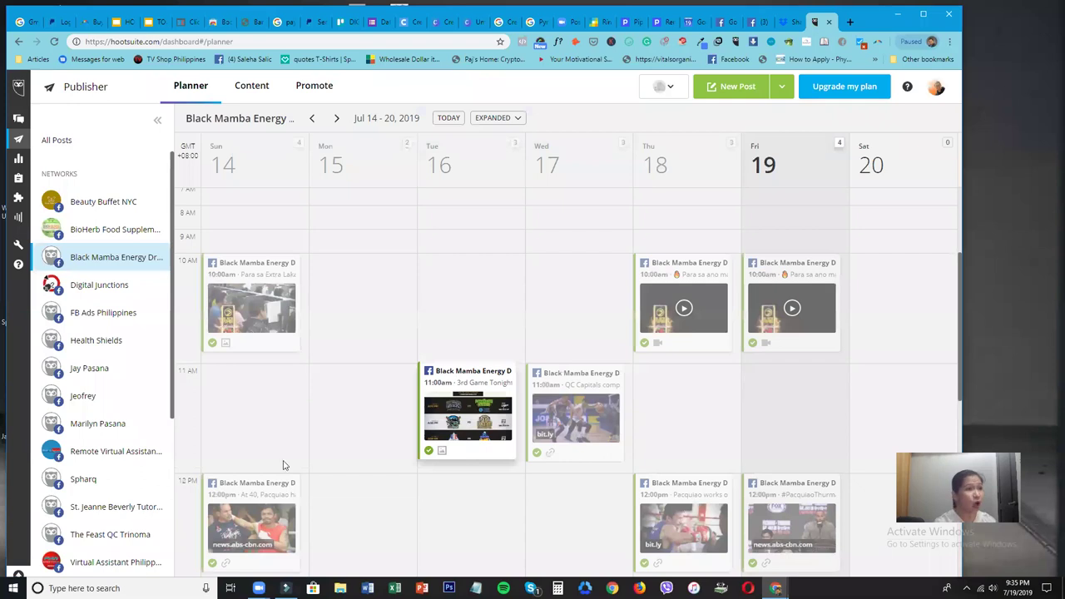
Look through the Planner's networks, viewing the weekly schedules of a personal profile, Beauty Buffet NYC and the Black Mamba Energy page.
left_click(106, 423)
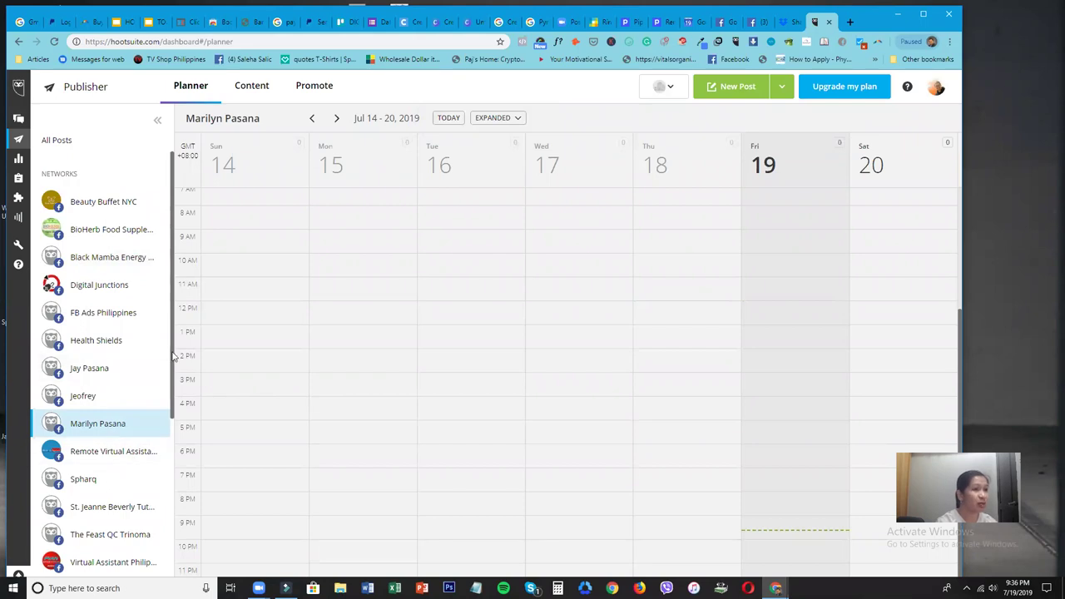
scroll(158, 432, "down", 3)
scroll(158, 500, "down", 2)
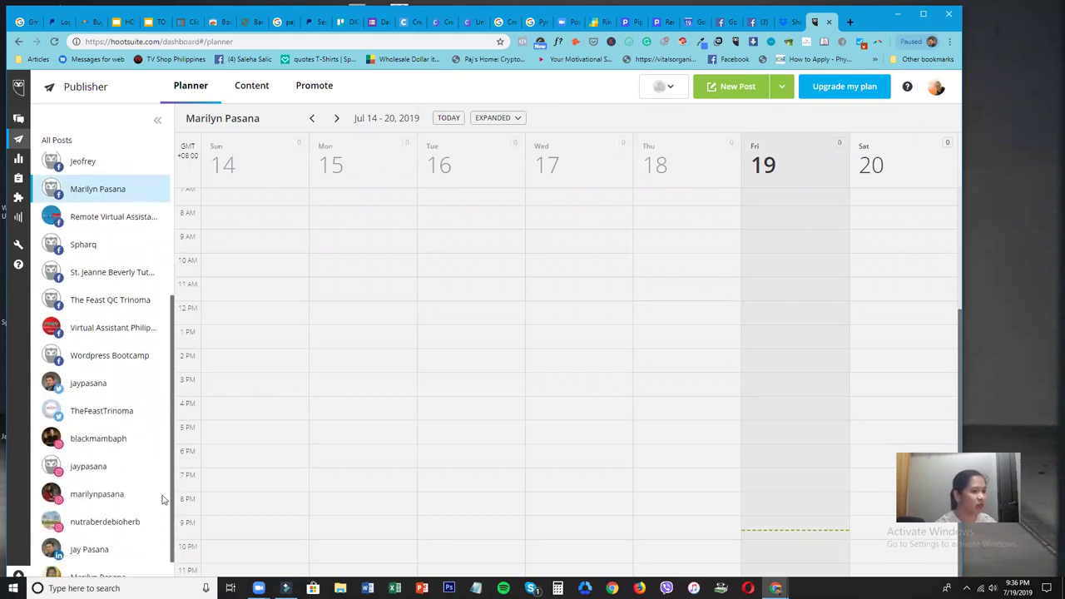
scroll(163, 433, "up", 5)
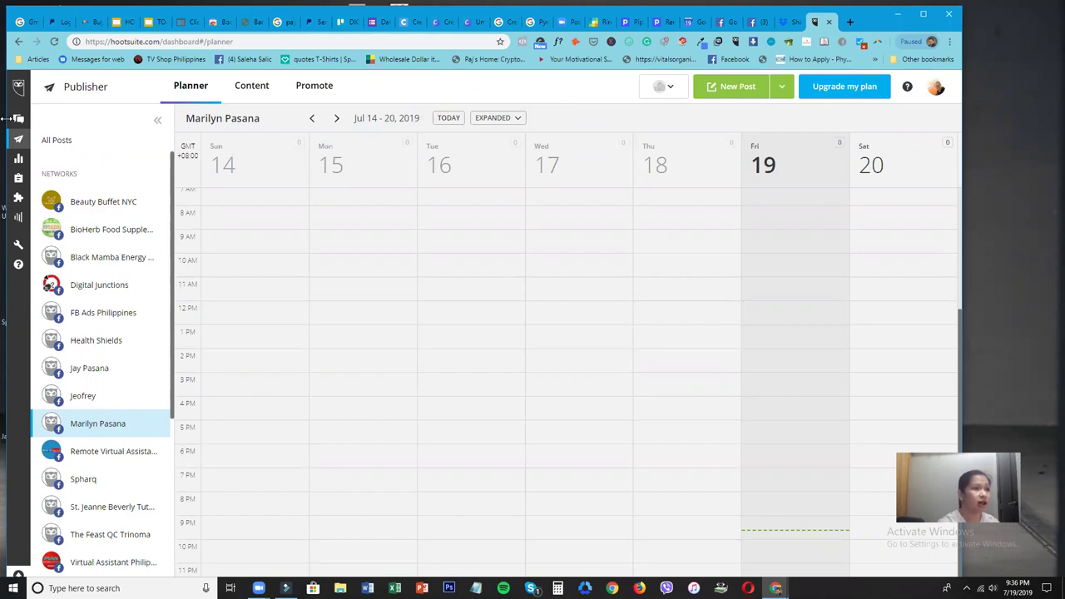
left_click(97, 214)
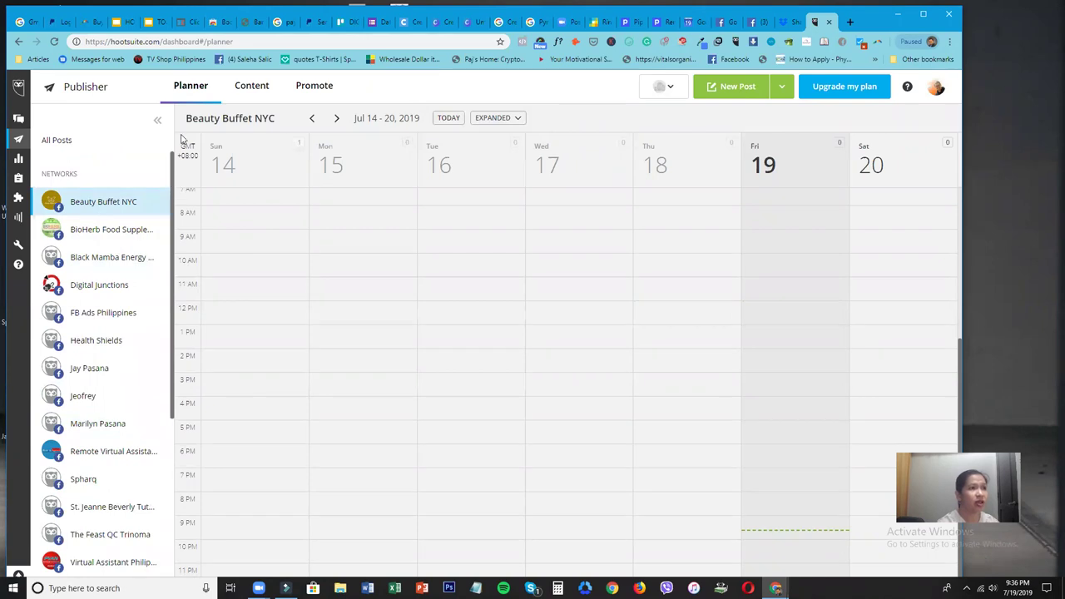
left_click(120, 259)
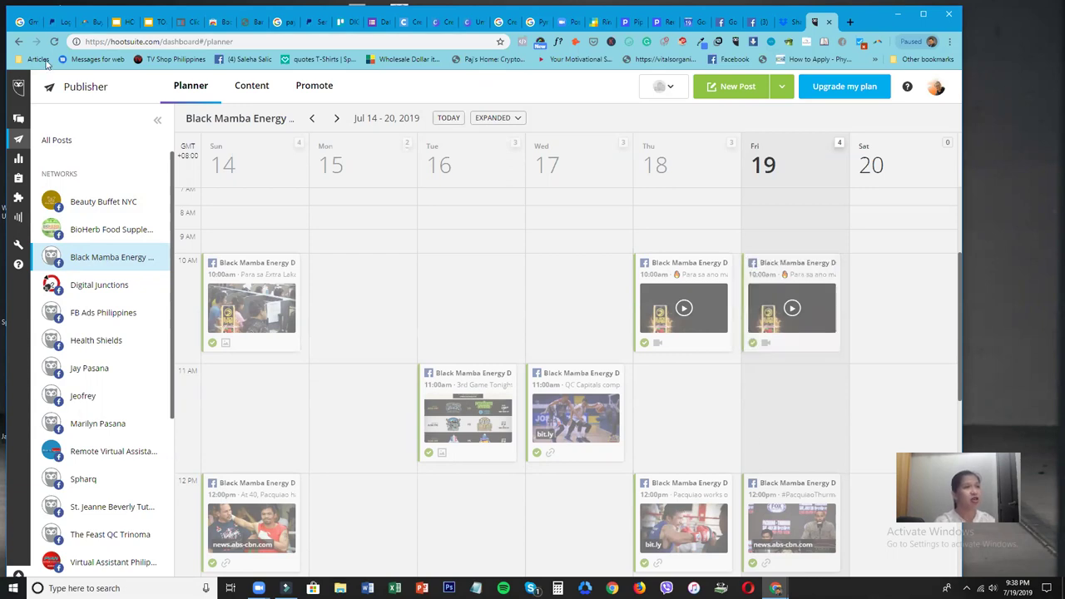
Look back to the first slide thumbnails of the TOOLS presentation in Google Slides, and revisit the Dropbox Sharing page.
left_click(158, 27)
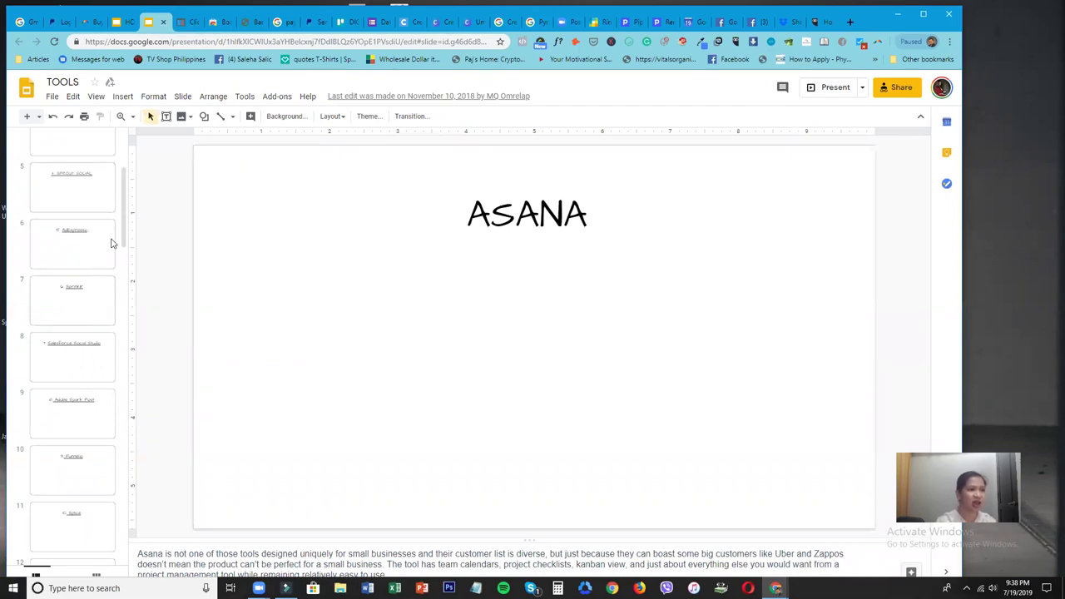
left_click_drag(124, 208, 125, 166)
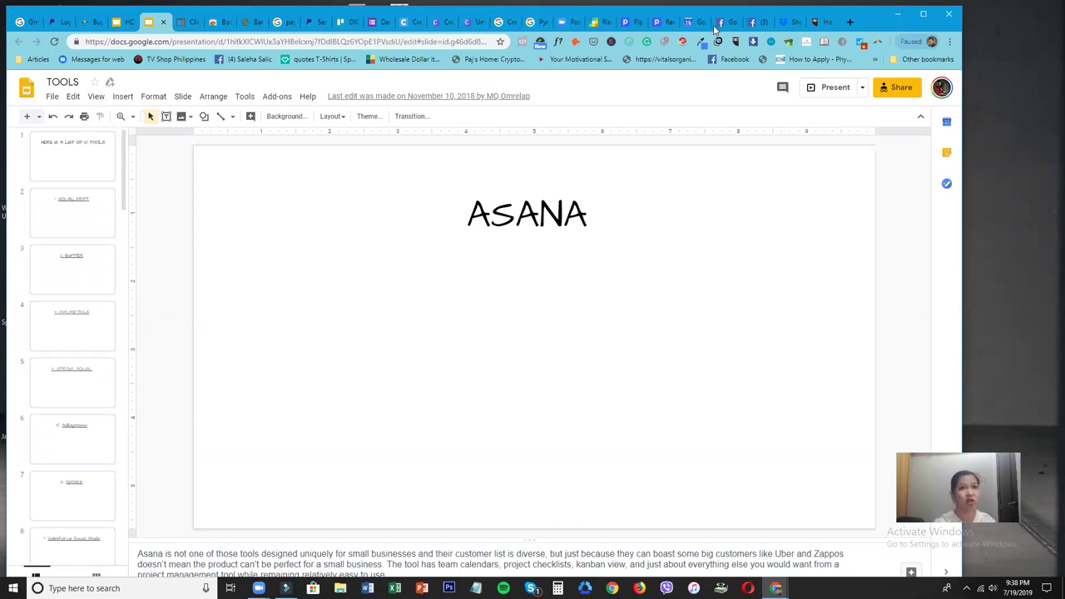
left_click(787, 22)
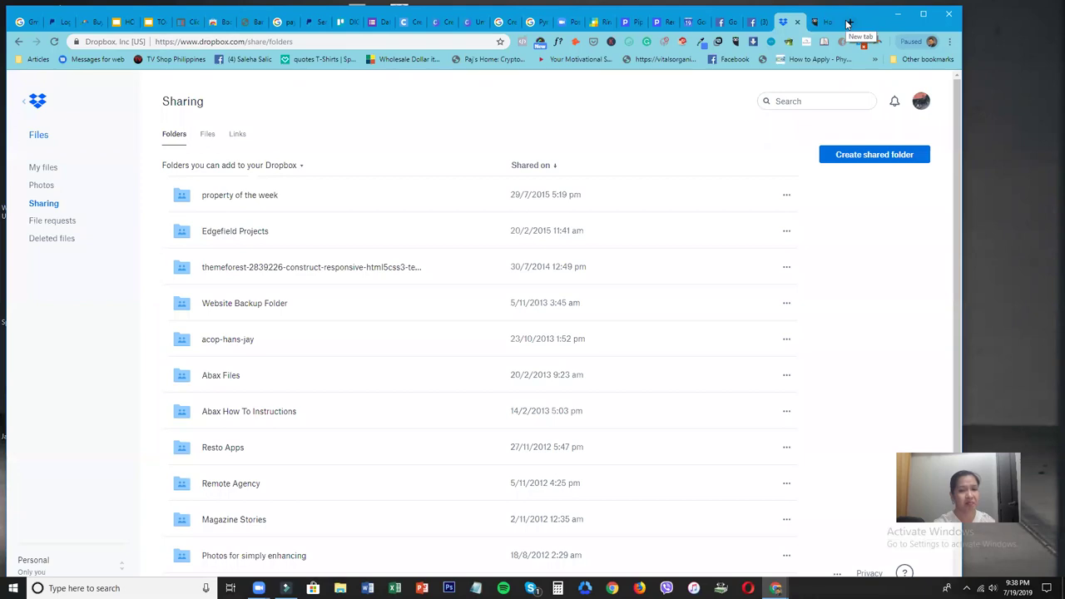
Open trello.com in a new browser tab and log in with the Google account.
left_click(847, 23)
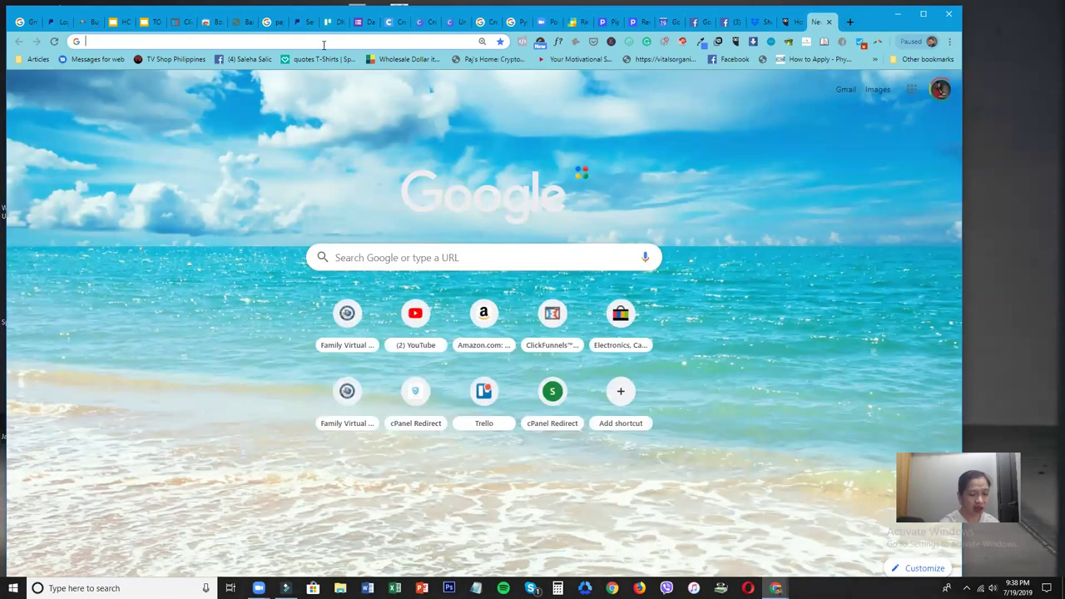
type("trello.com")
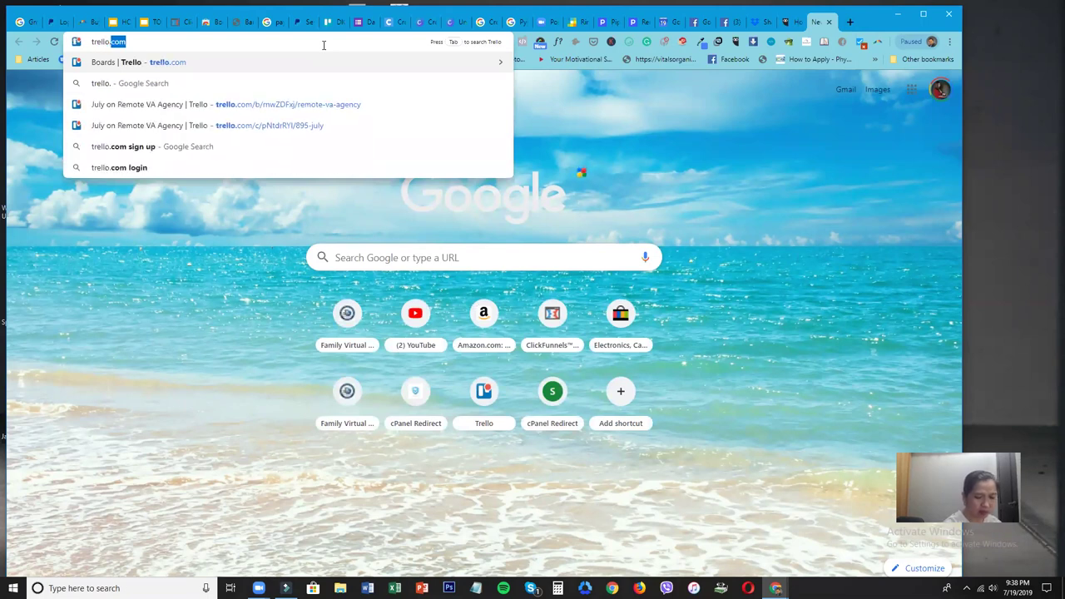
key("Return")
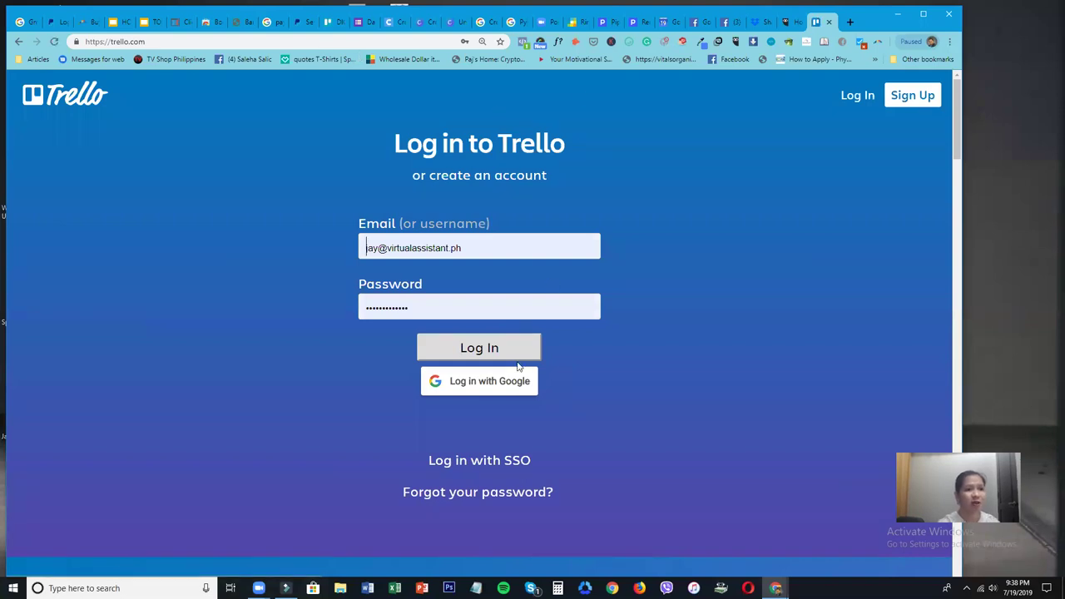
left_click(500, 384)
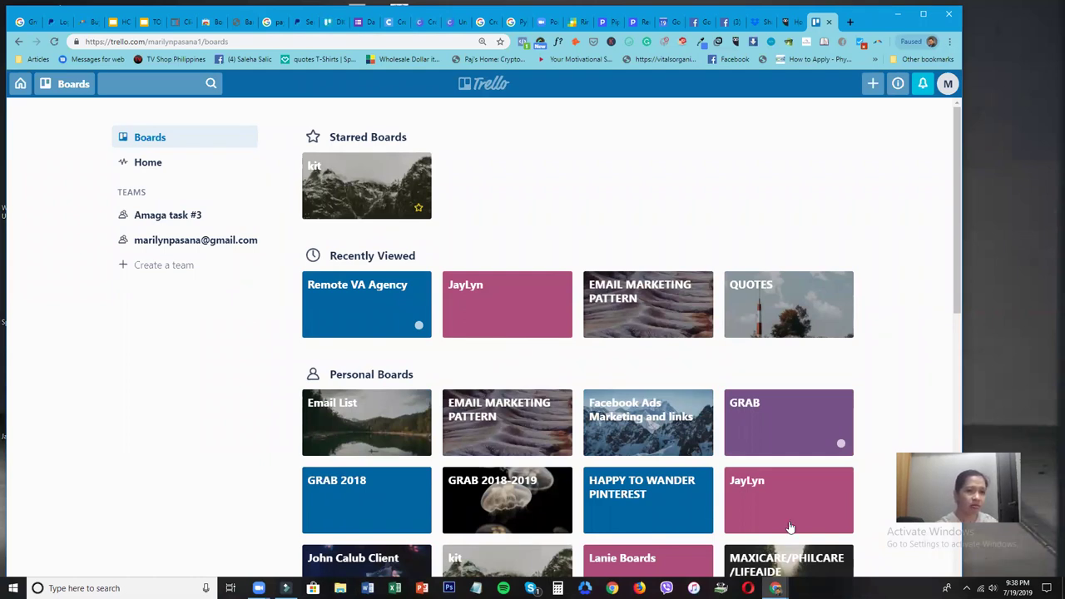
Open the recently viewed Remote VA Agency board and look across its lists from the task lists to the vpn list.
left_click(370, 308)
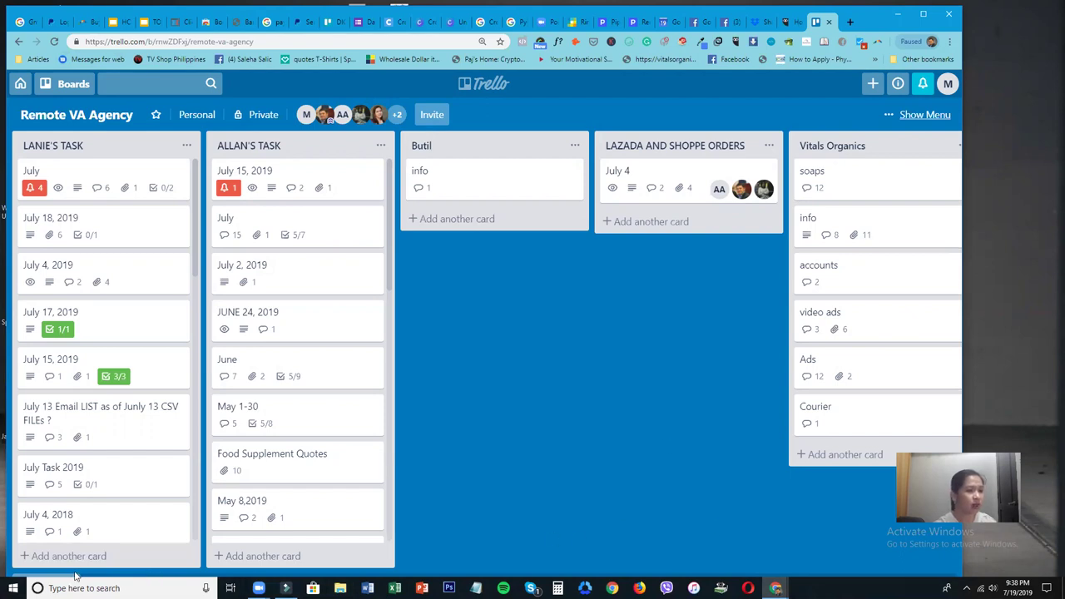
scroll(75, 576, "right", 4)
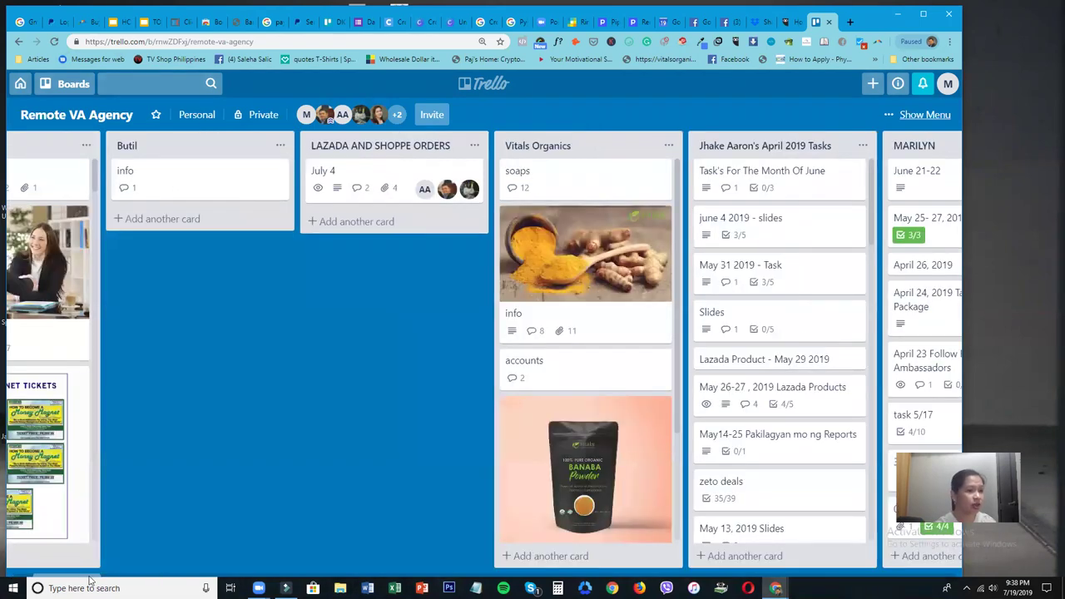
scroll(116, 578, "right", 2)
scroll(116, 576, "right", 10)
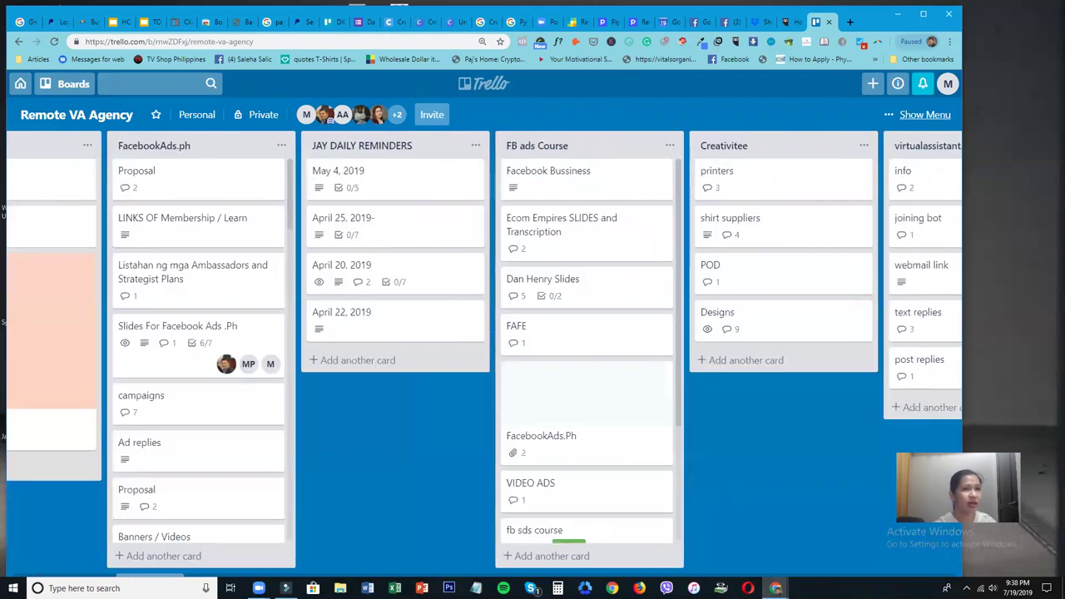
scroll(115, 576, "right", 20)
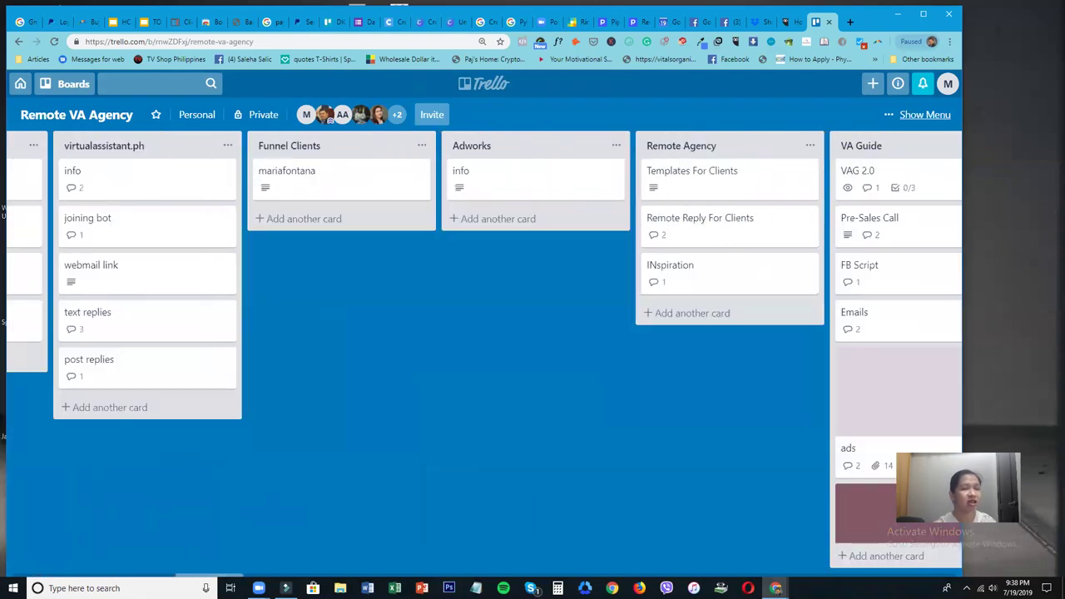
scroll(115, 576, "right", 10)
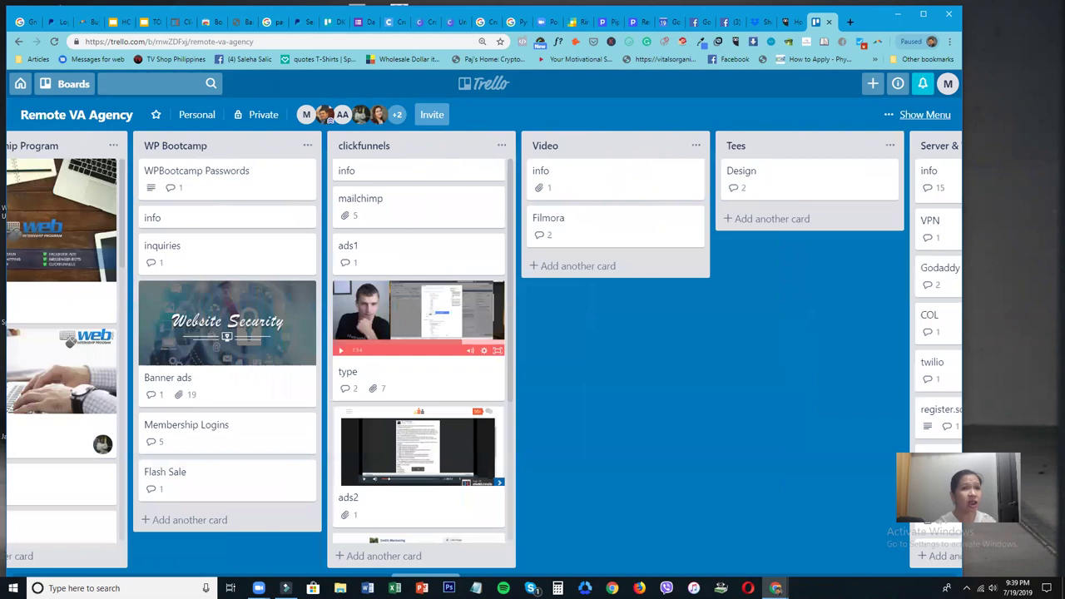
scroll(115, 576, "right", 20)
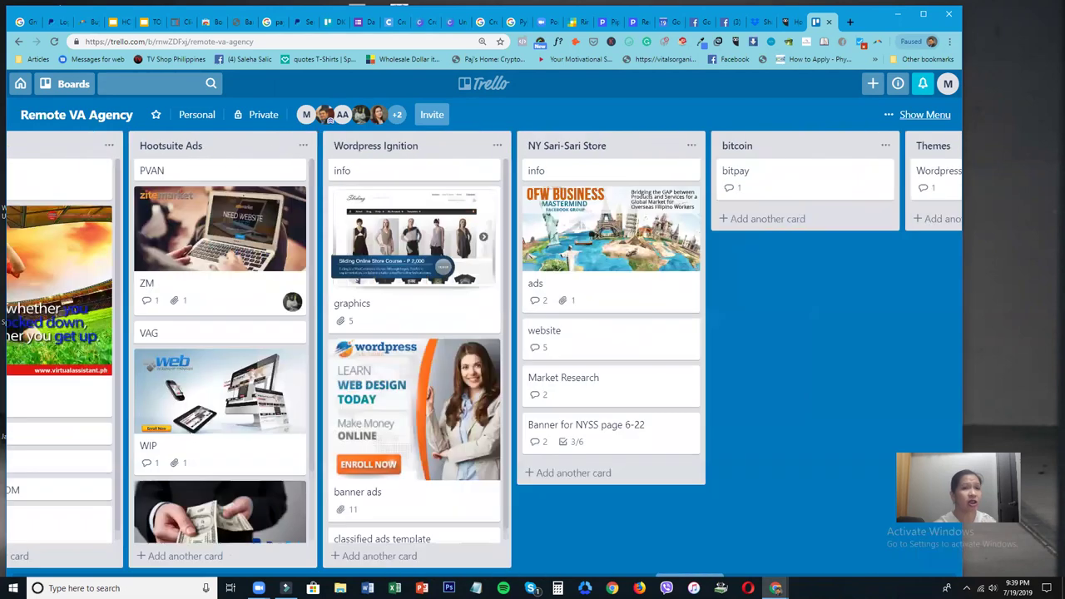
scroll(116, 576, "right", 20)
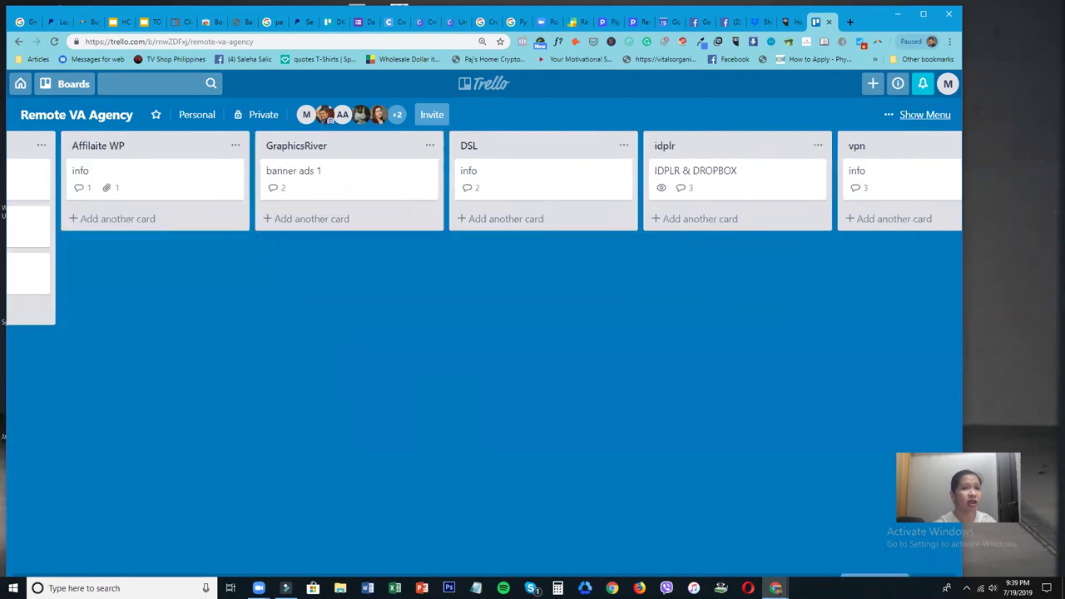
Look back across the Remote VA Agency board's lists to the Vitals Organics and task lists, and check the board's invitation option.
scroll(104, 539, "left", 20)
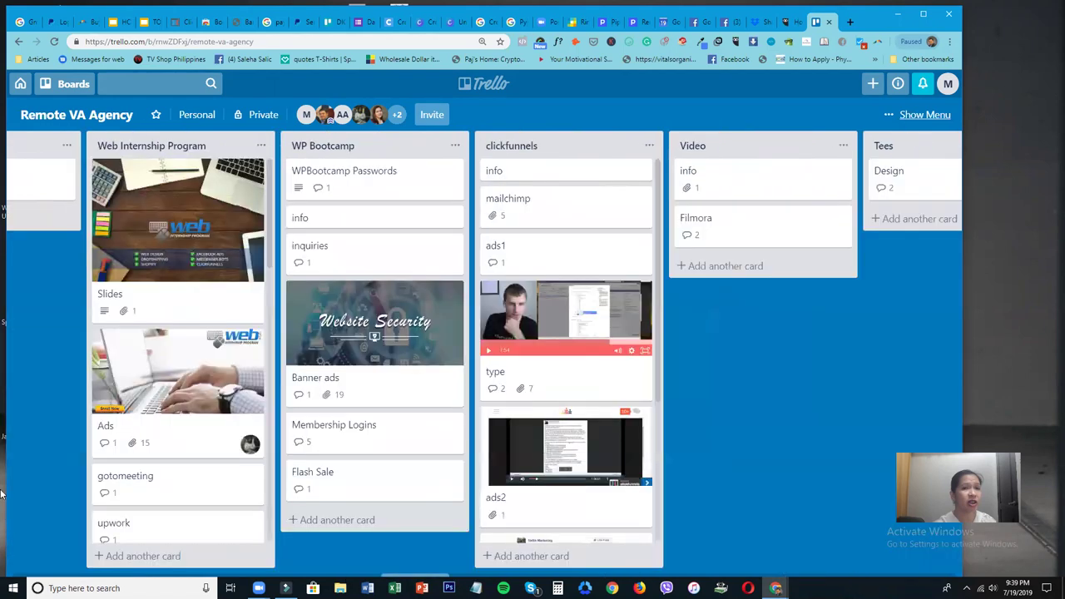
scroll(91, 466, "right", 10)
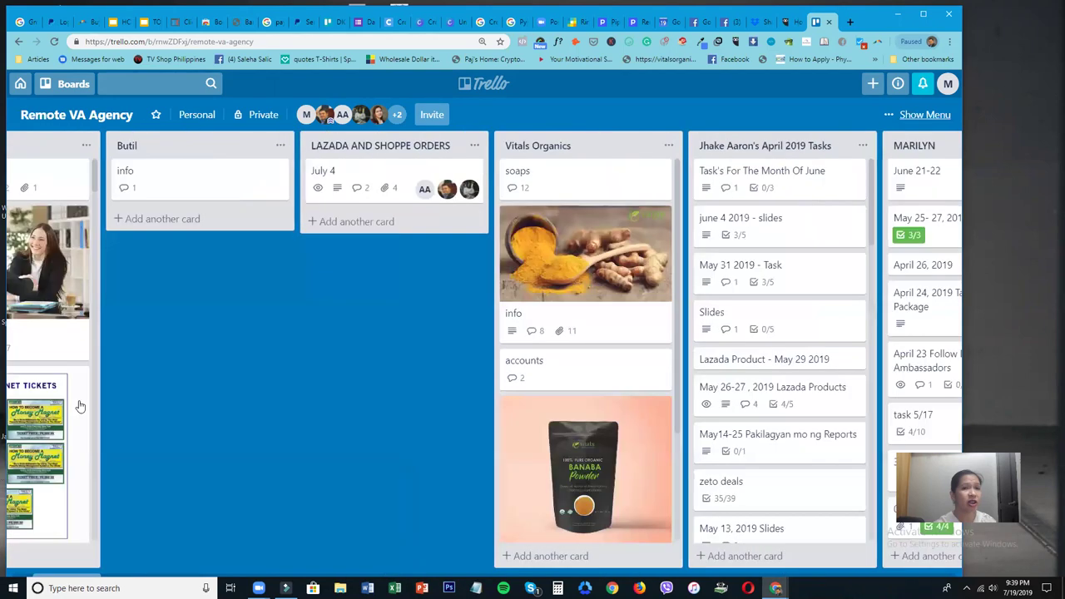
left_click(432, 115)
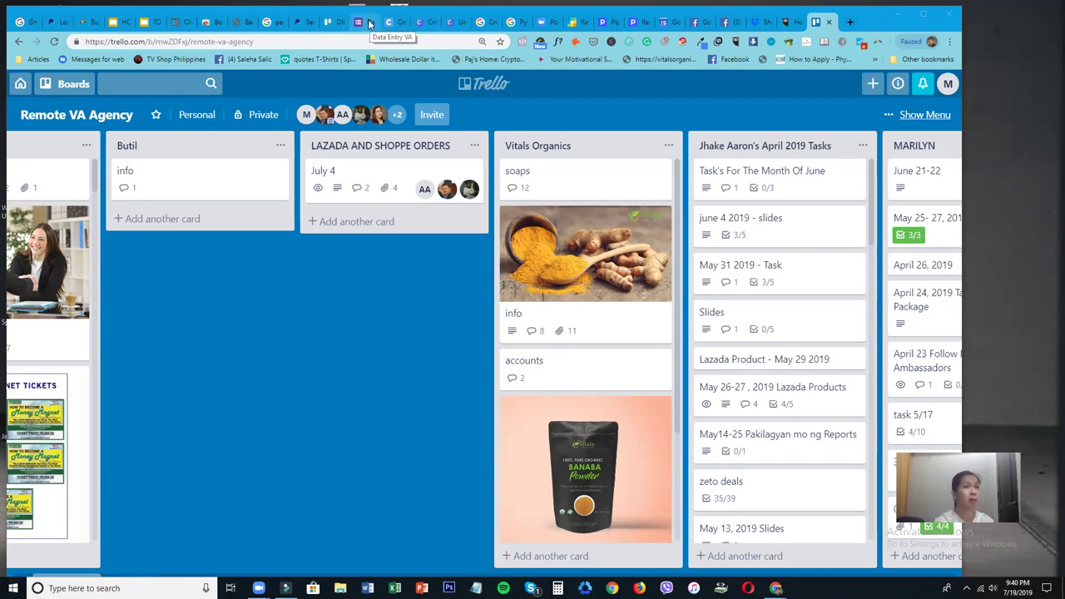
Return to the Seafood Grill Instagram post in Canva and look through the available photos, elements and backgrounds.
left_click(461, 23)
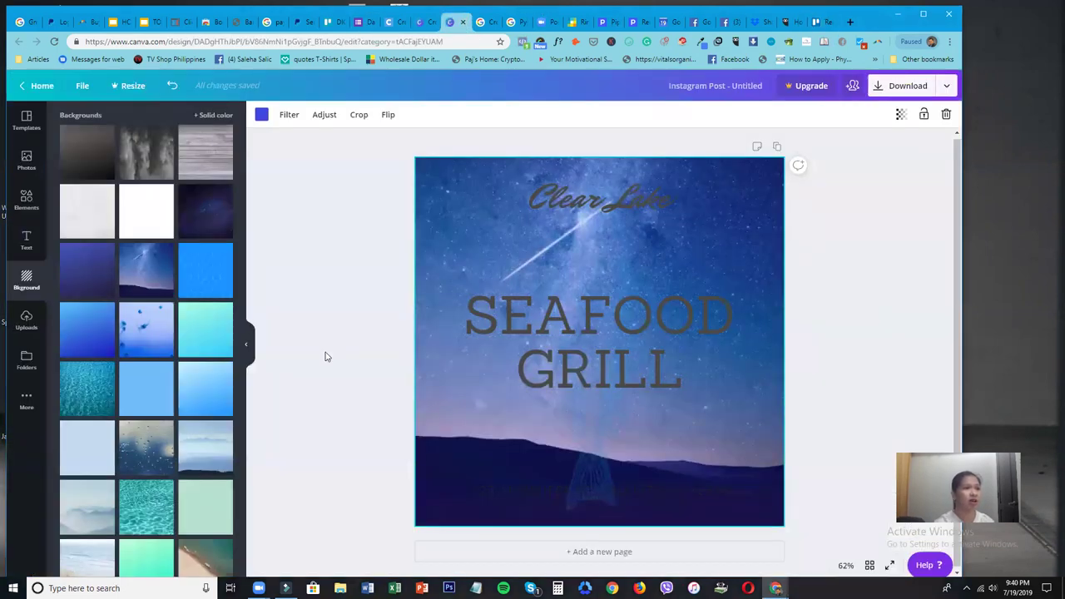
left_click(25, 159)
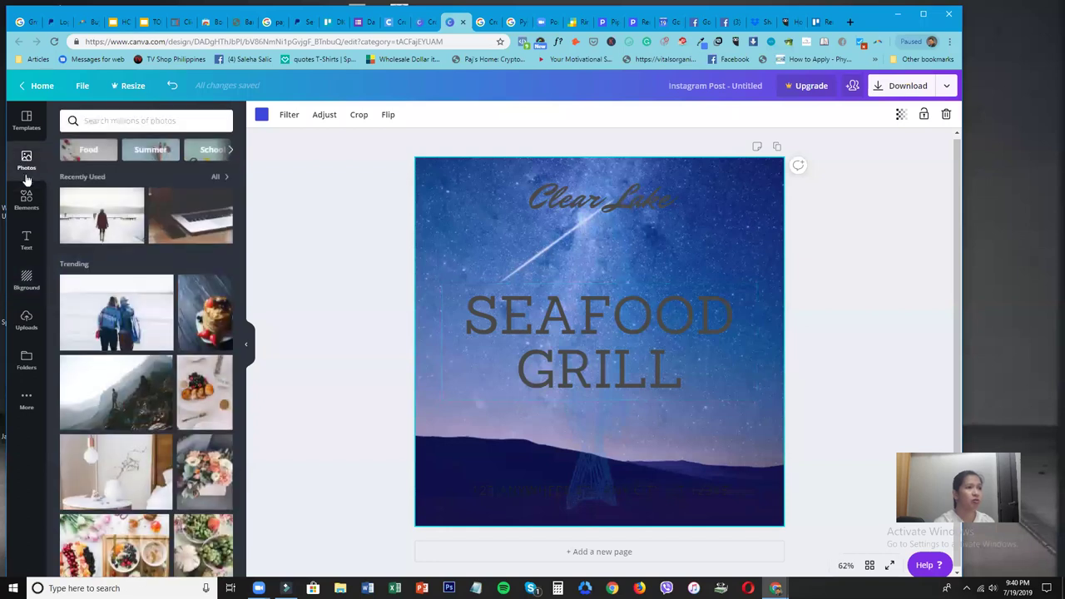
left_click(26, 197)
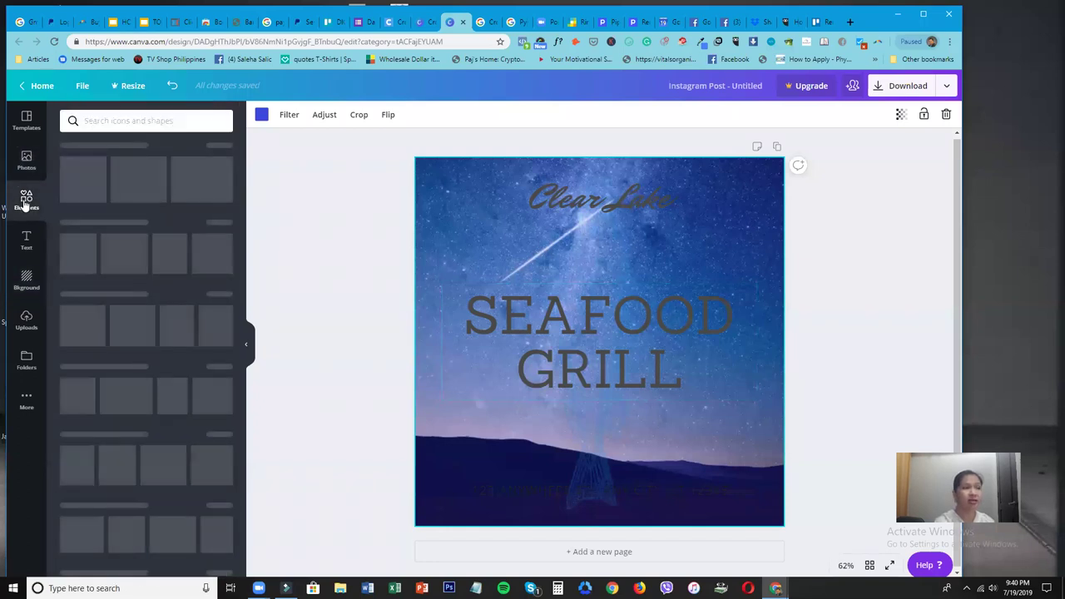
left_click(26, 283)
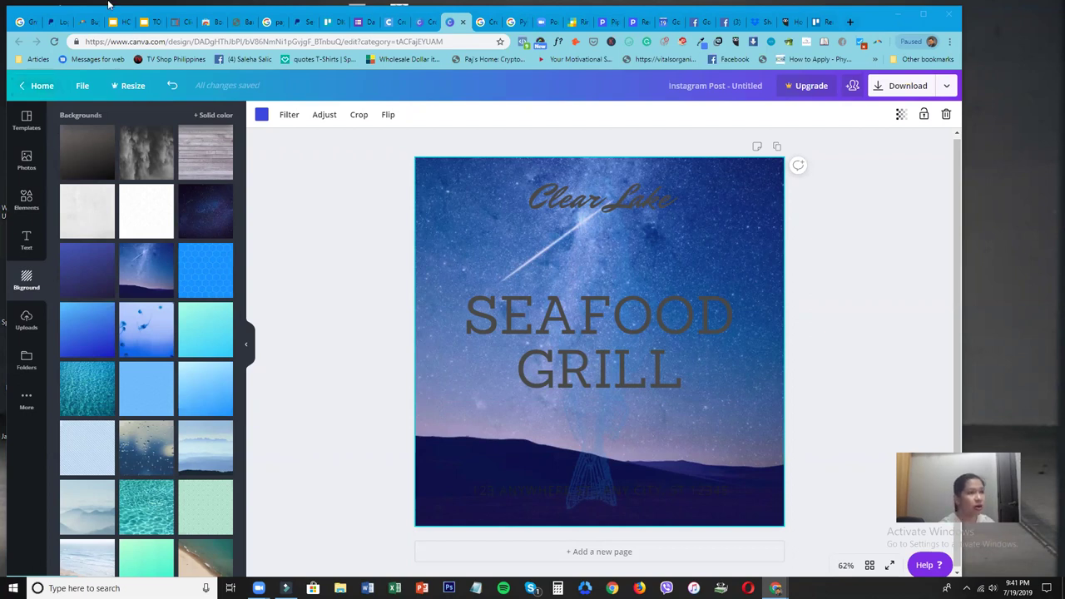
Leave the Instagram post for Canva's home page, view all saved designs and preview the VA resume design.
left_click(23, 94)
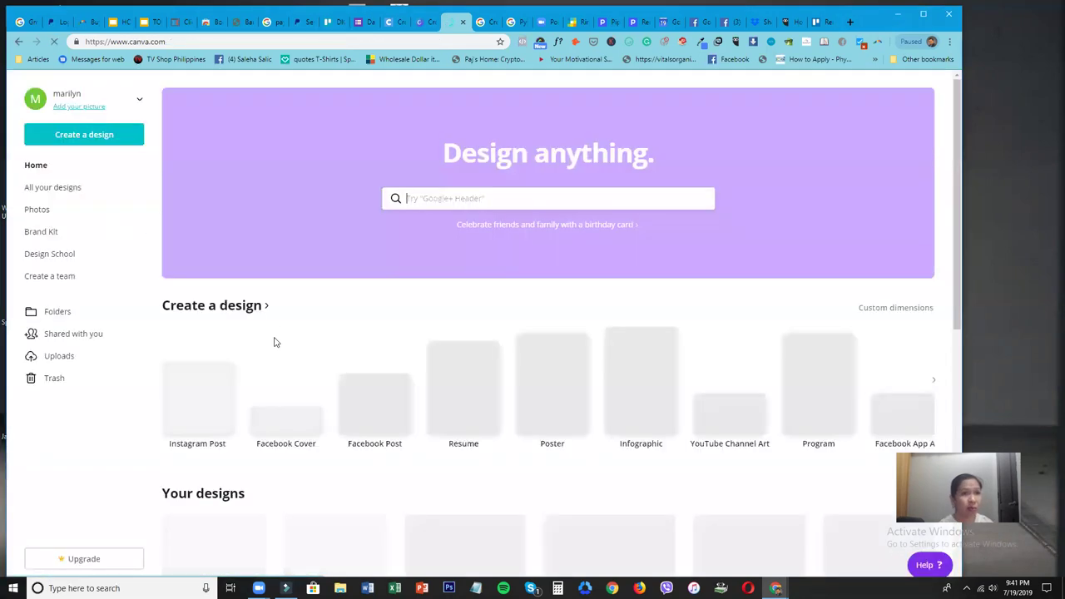
left_click(50, 188)
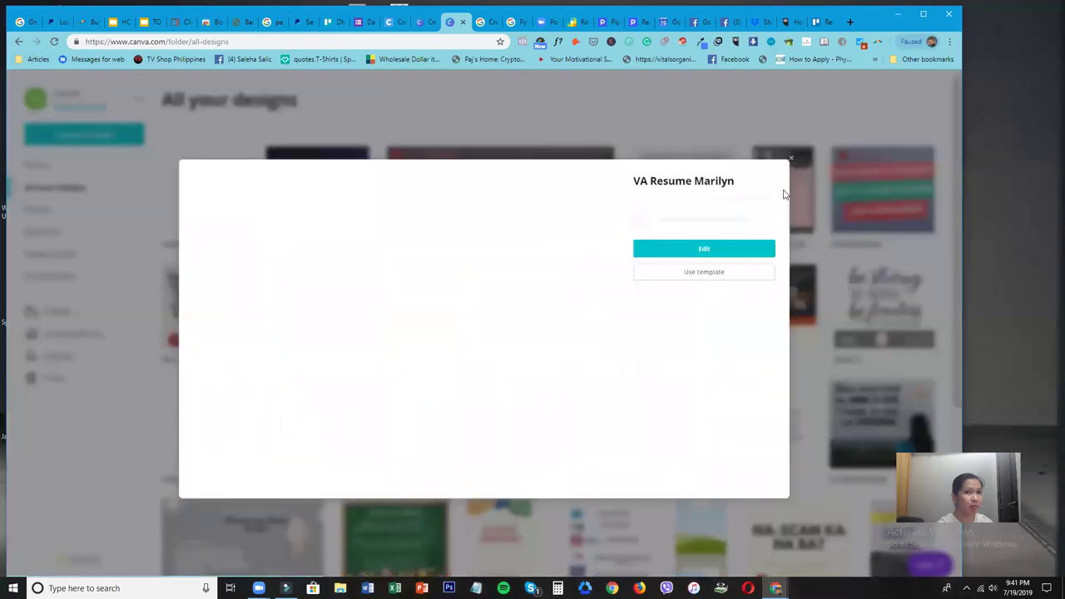
left_click(783, 195)
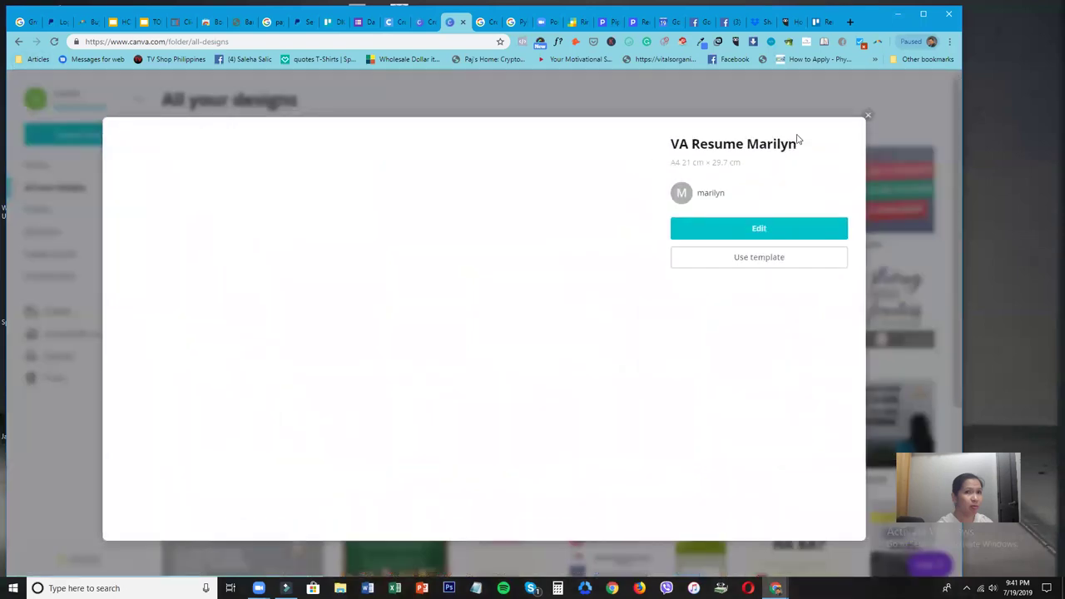